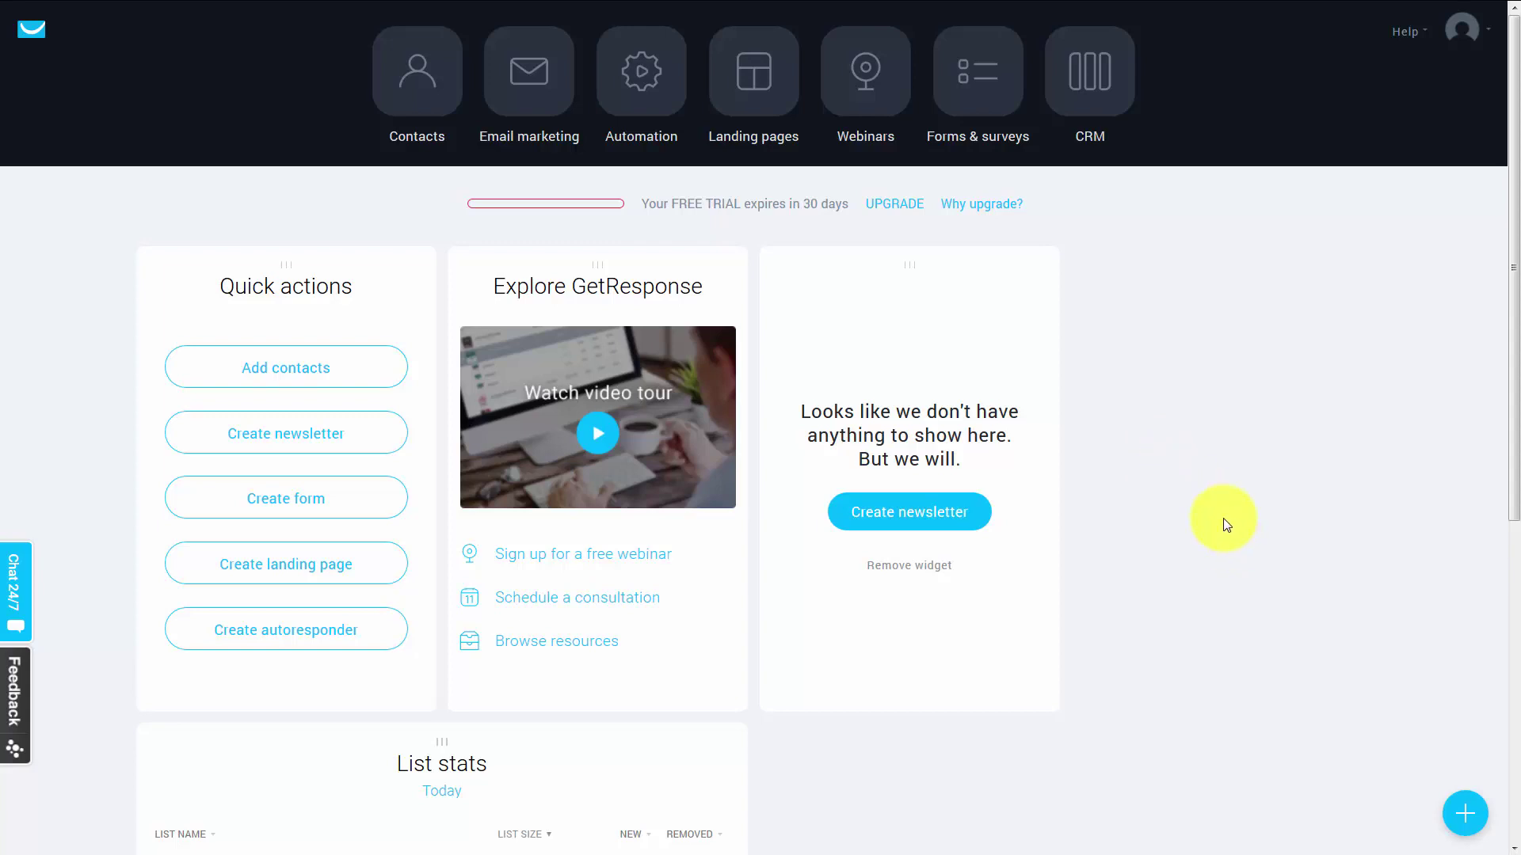
# Go to Forms & surveys, then Manage surveys, and create a new survey
pyautogui.click(965, 76)
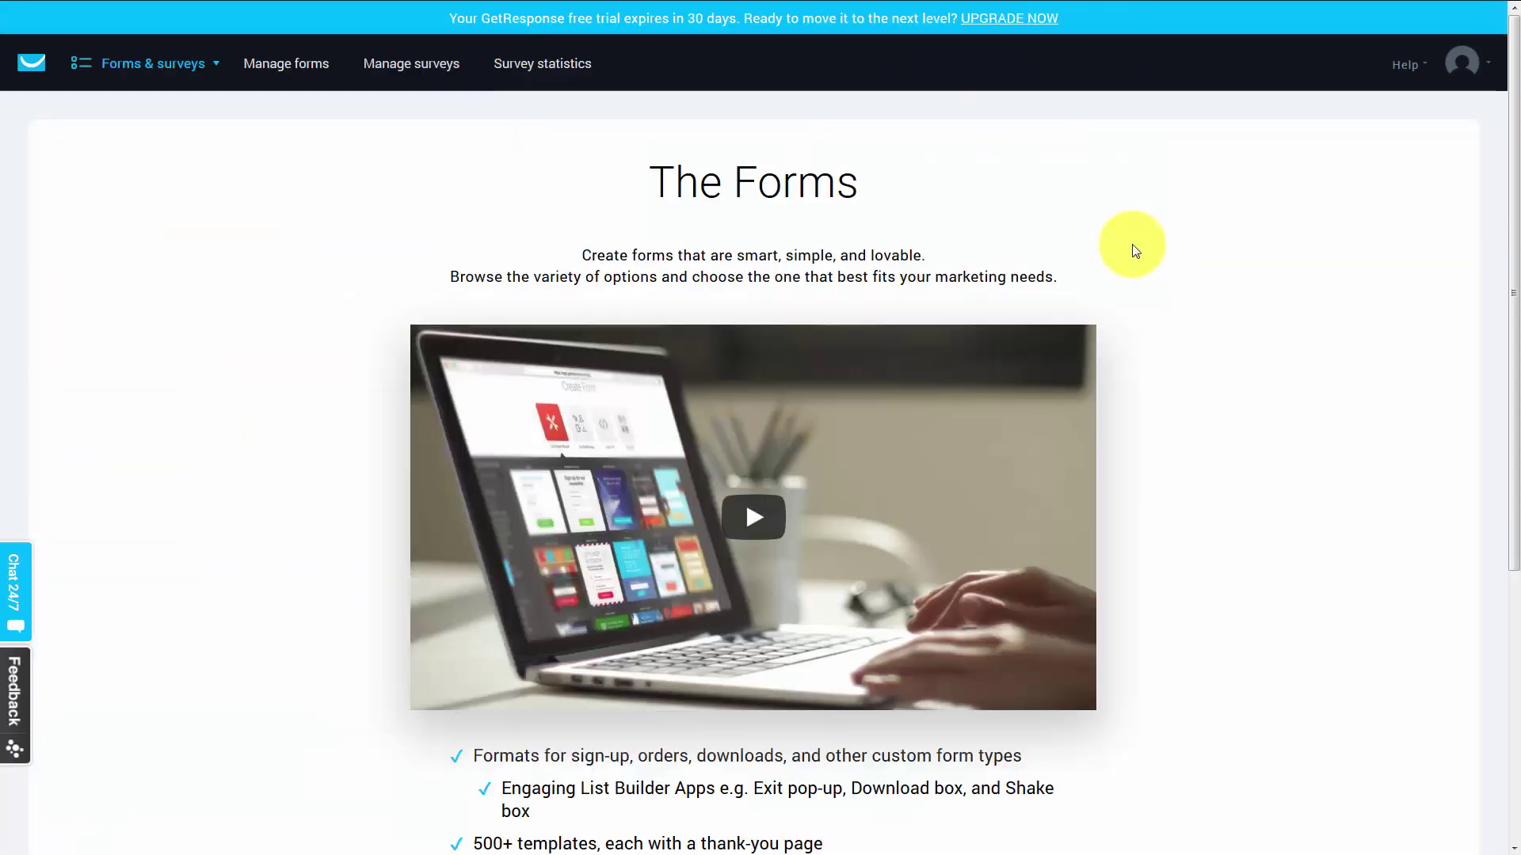
pyautogui.click(404, 67)
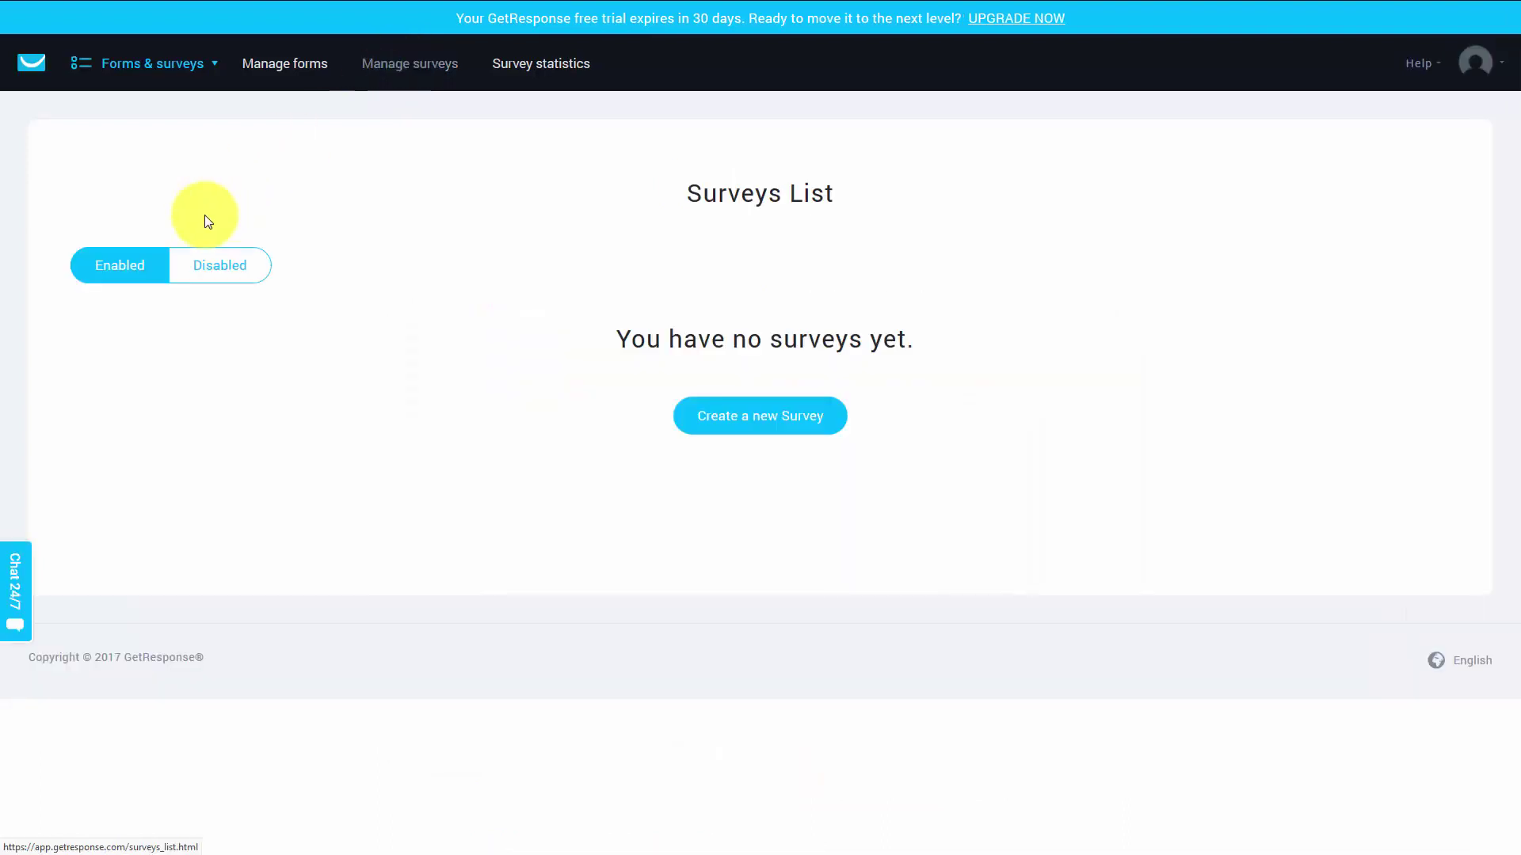
pyautogui.click(744, 424)
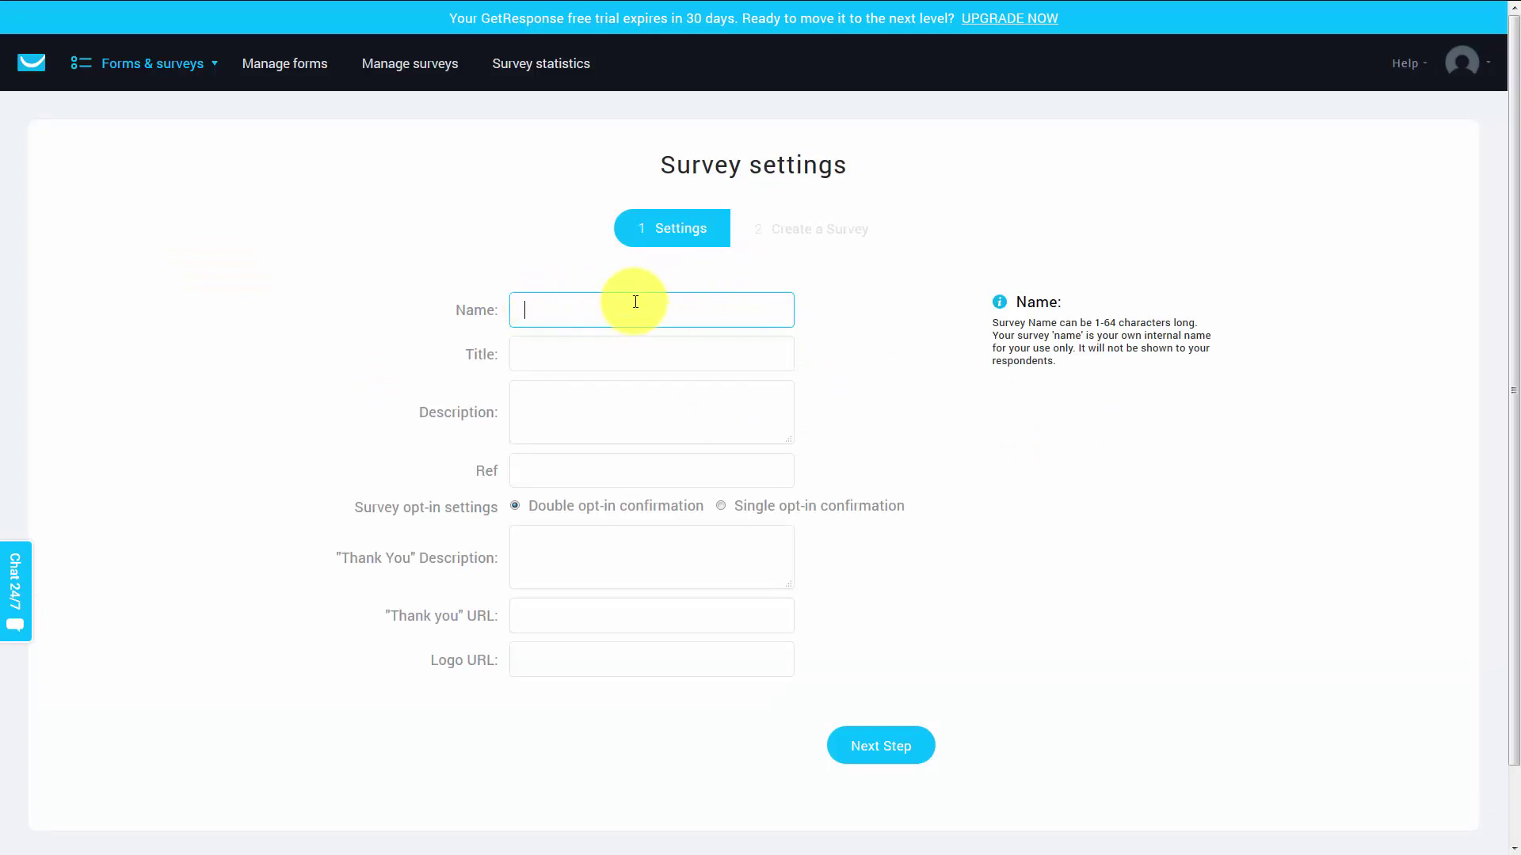
# Enter the survey name, the title 'Do You Use Getresonse?' and the description
pyautogui.click(485, 285)
pyautogui.click(584, 303)
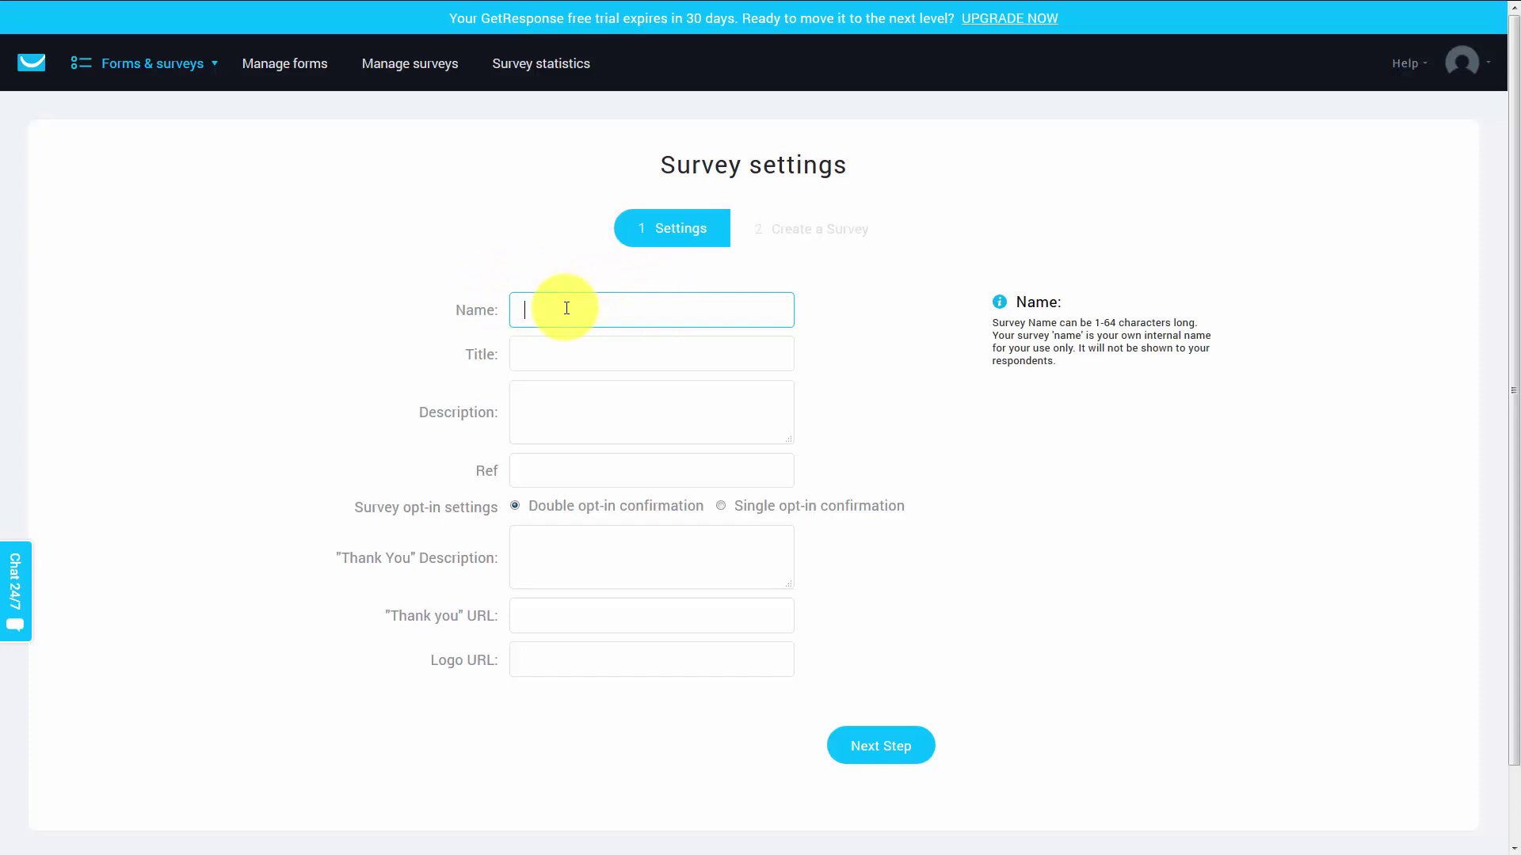
pyautogui.write('Do You Use Getresponse')
pyautogui.click(780, 408)
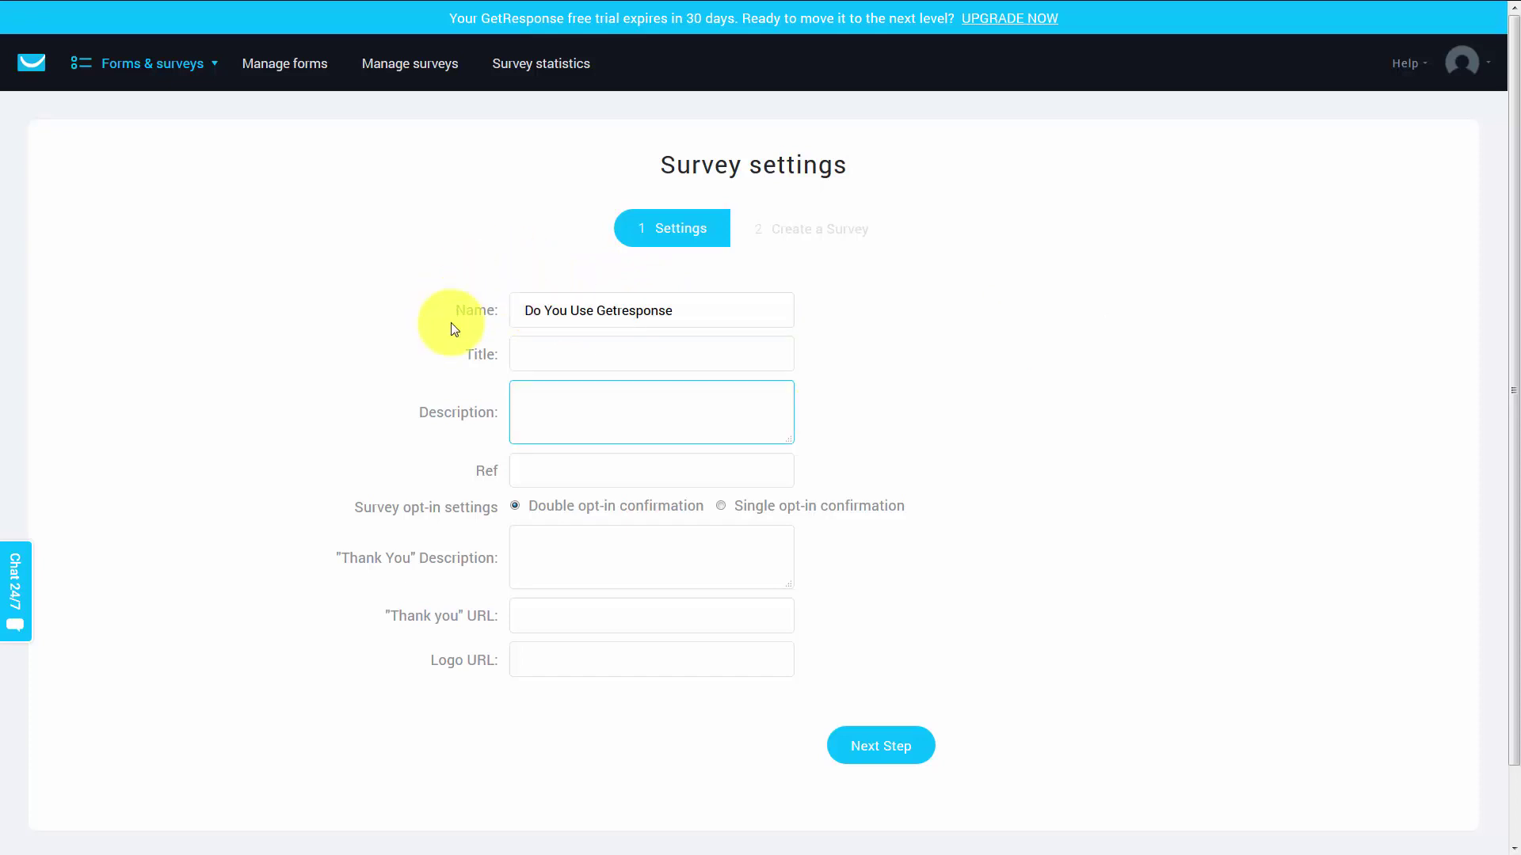
pyautogui.click(540, 347)
pyautogui.write('Do You Use Getresonse?')
pyautogui.click(540, 396)
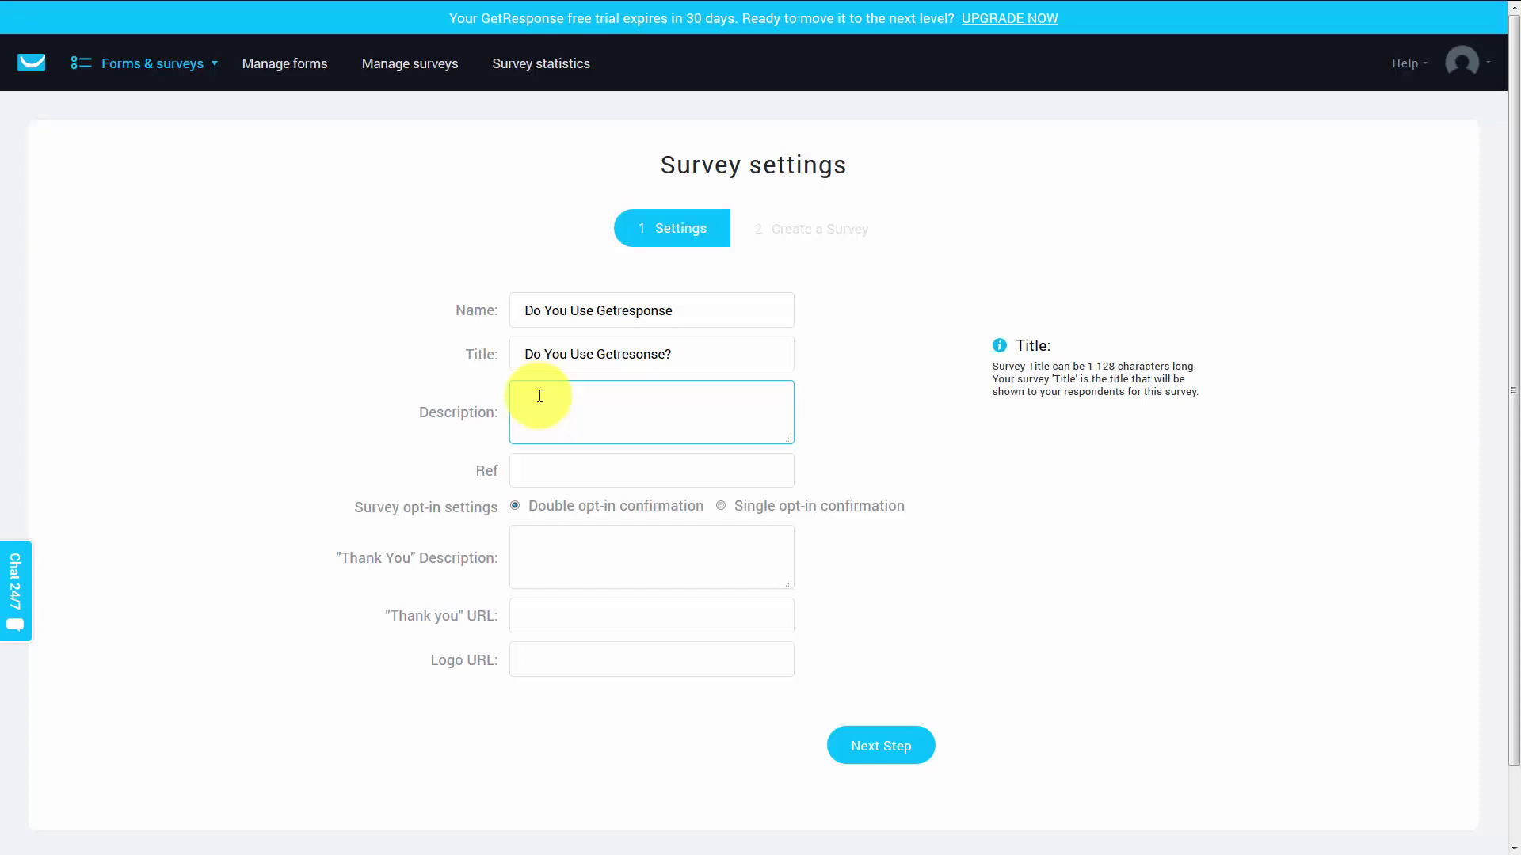
pyautogui.write('What Autoresponder do you use most?')
# Set ref 'survgr1', choose single opt-in, and paste the 'Get a Free Report...Thanks!' message
pyautogui.click(529, 456)
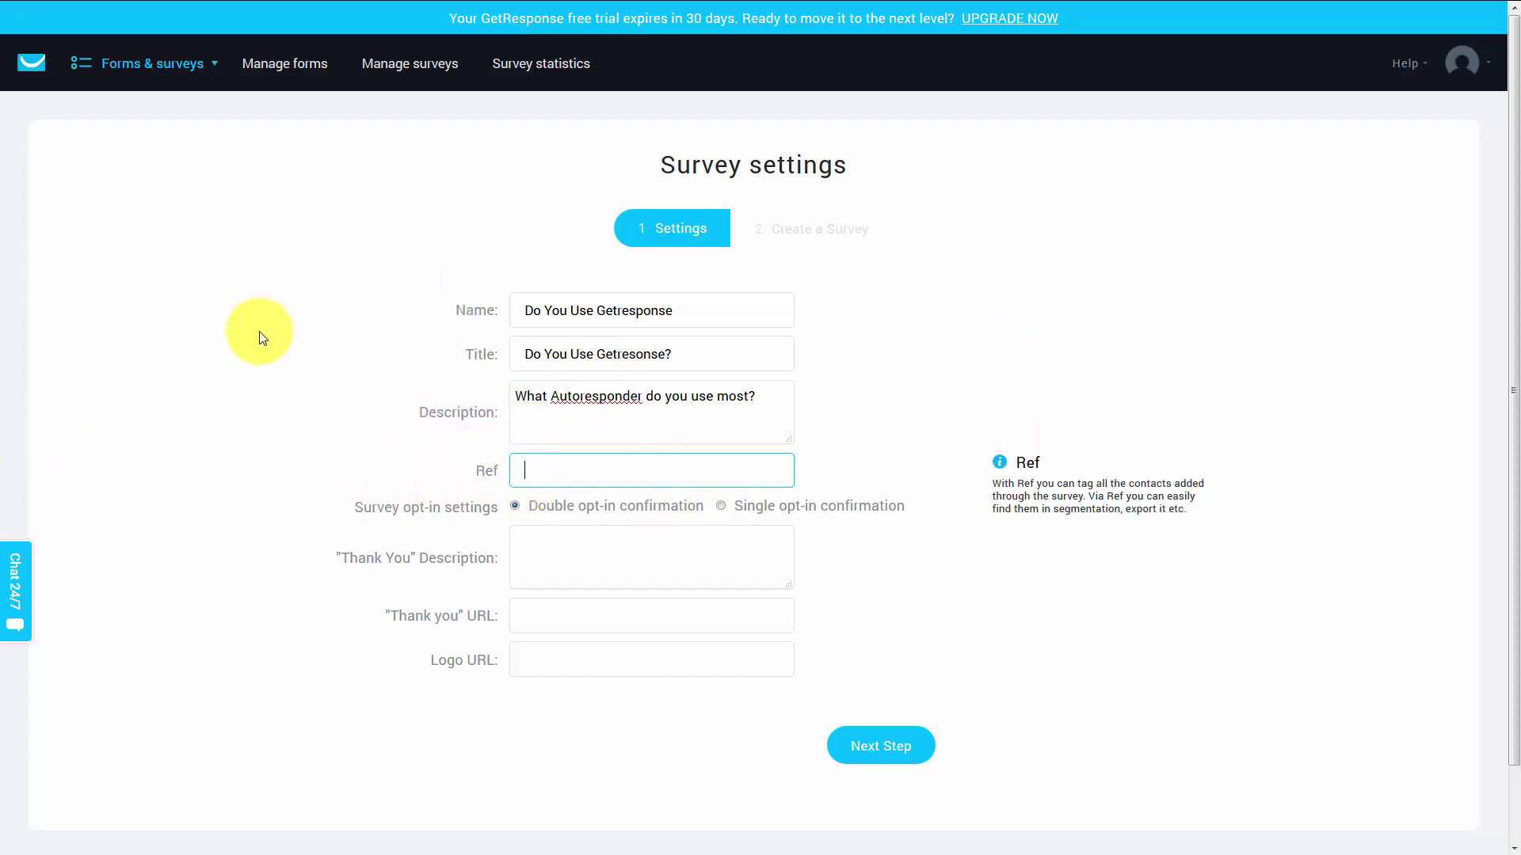
pyautogui.click(542, 471)
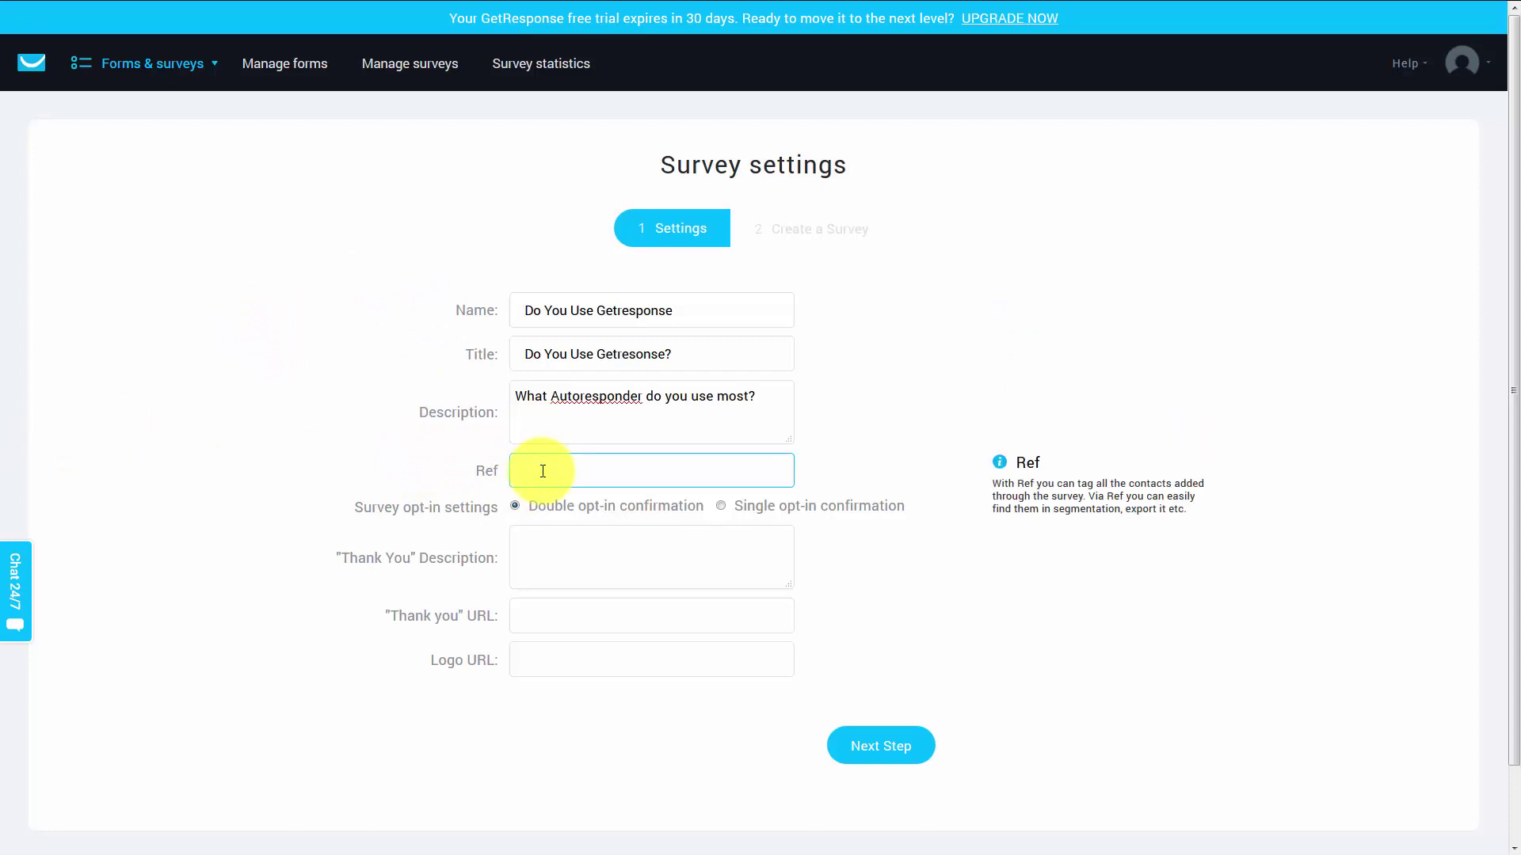
pyautogui.write('survgr1')
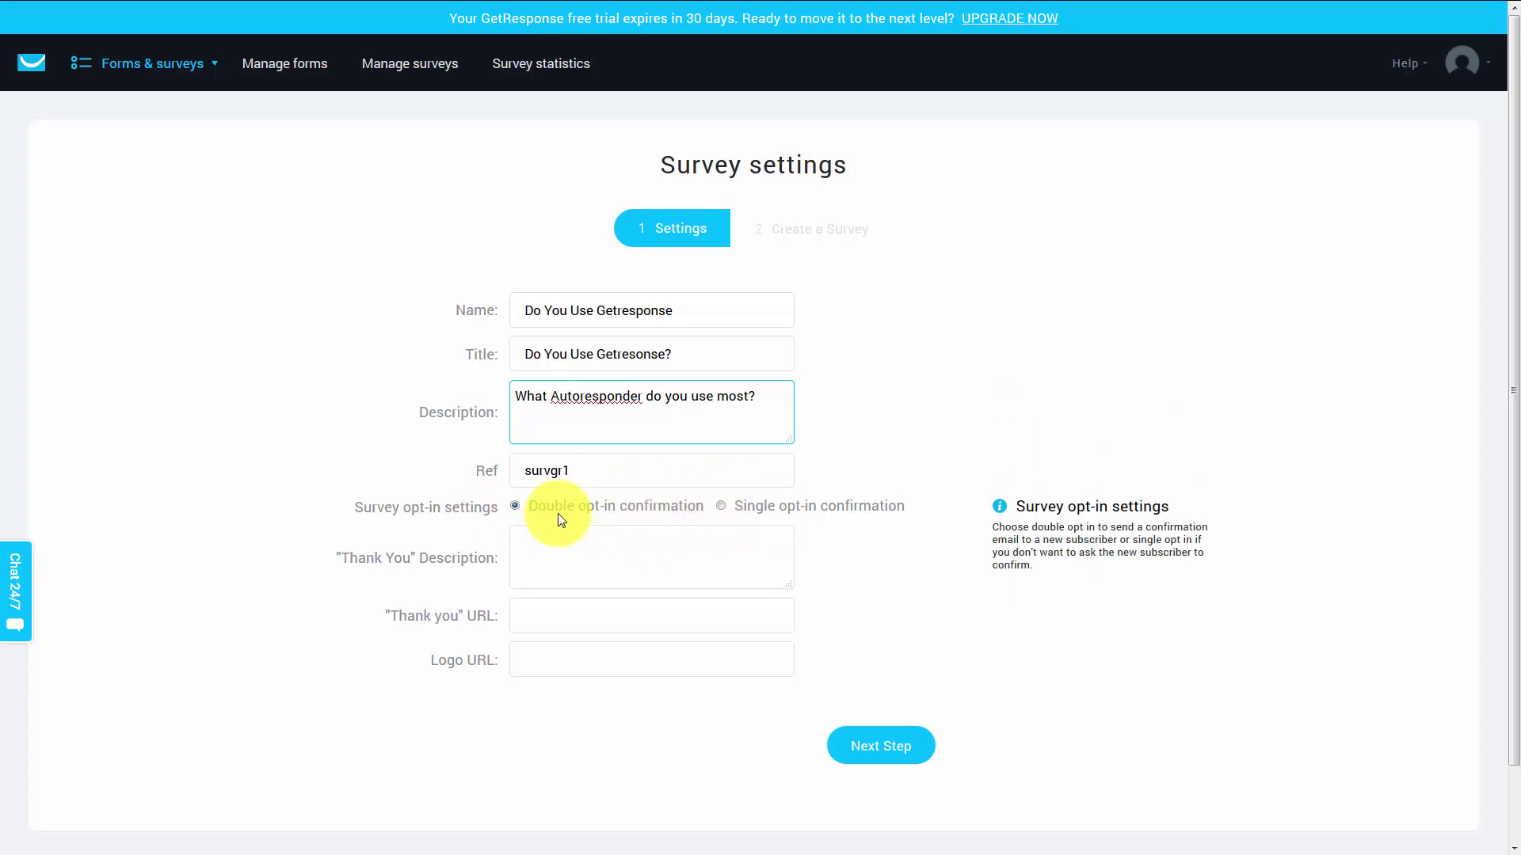
pyautogui.click(721, 505)
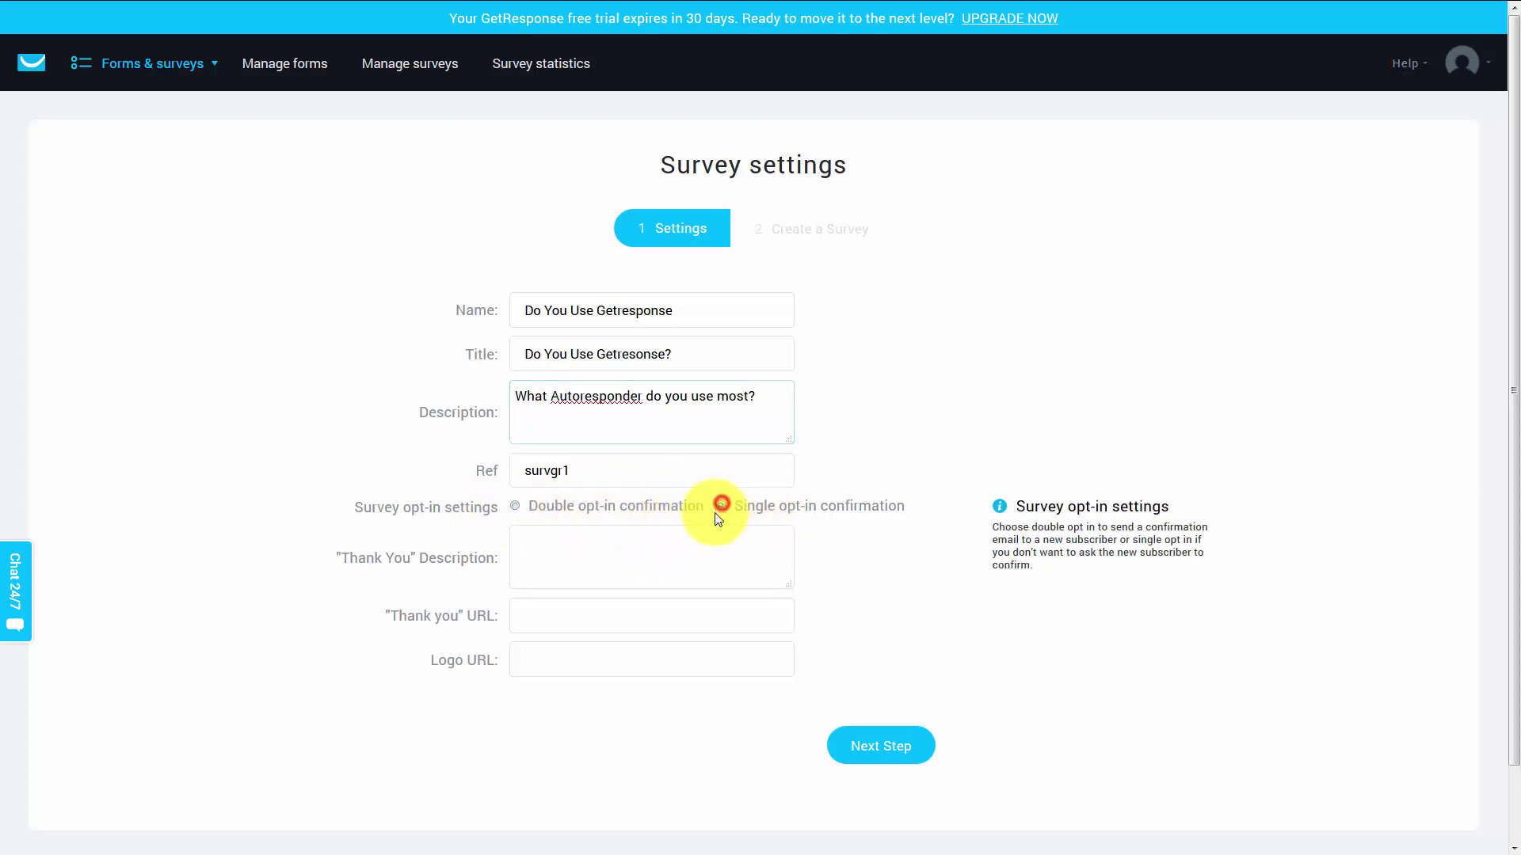
pyautogui.click(563, 542)
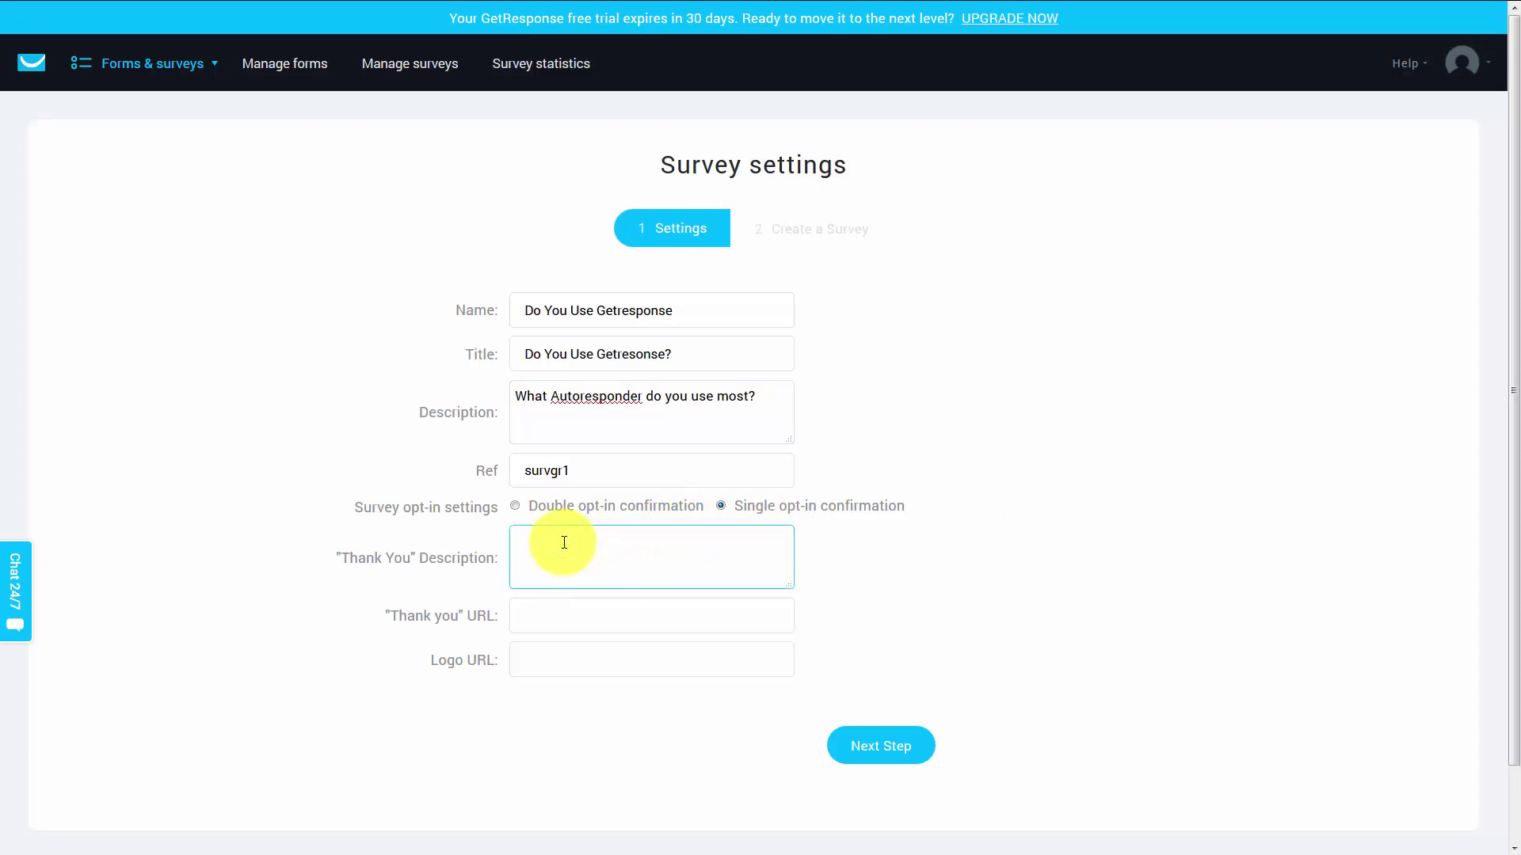
pyautogui.write('Get a Free Report...Thanks!')
pyautogui.click(639, 569)
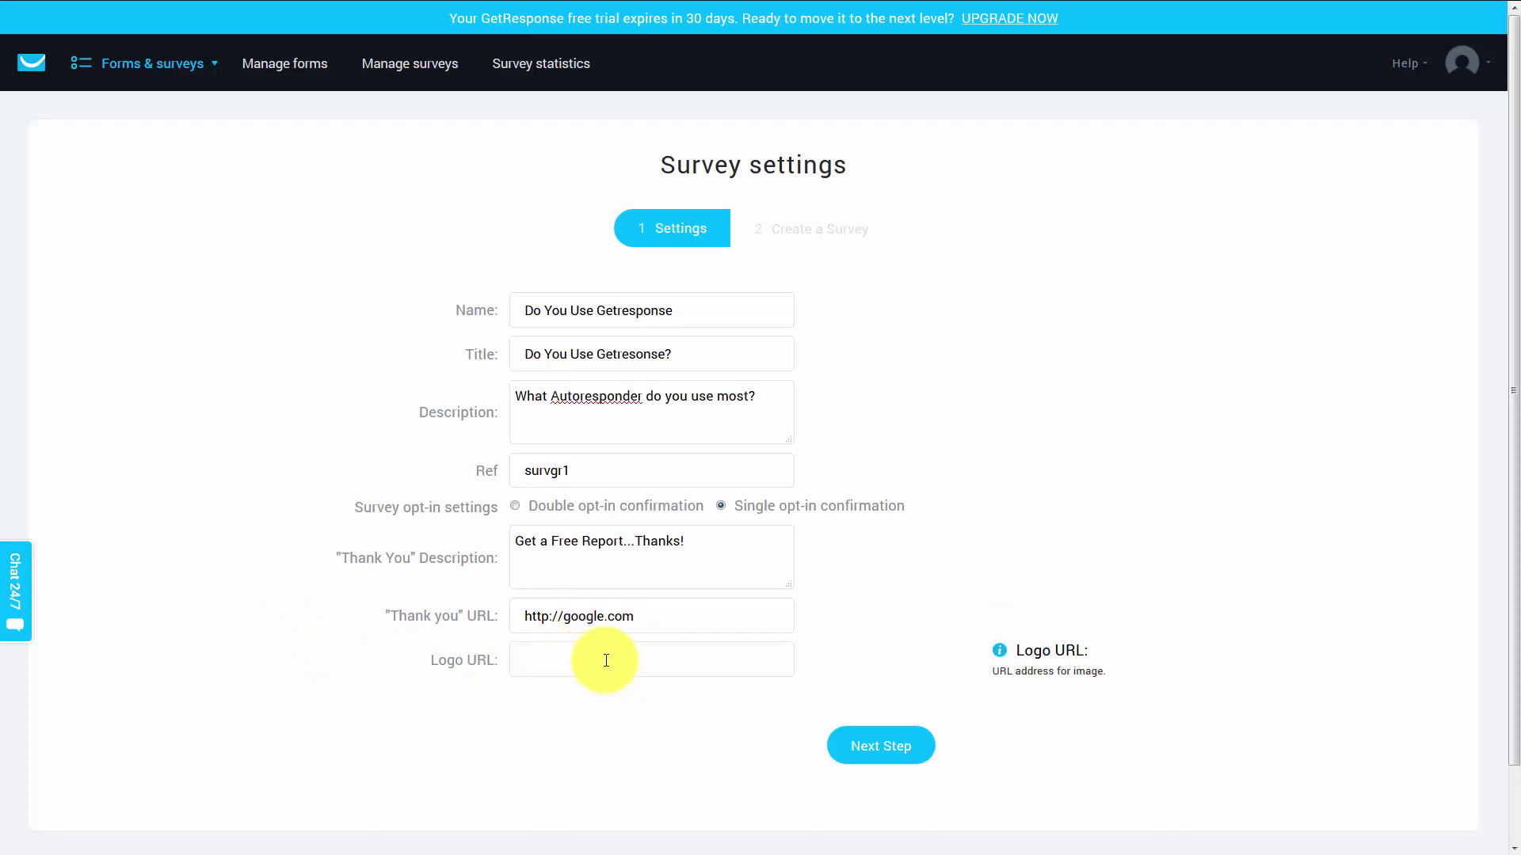
# Add required one-answer question 'Do You Have An Autoresponder that you use?' with Yes, No, I don't Need one
pyautogui.click(846, 748)
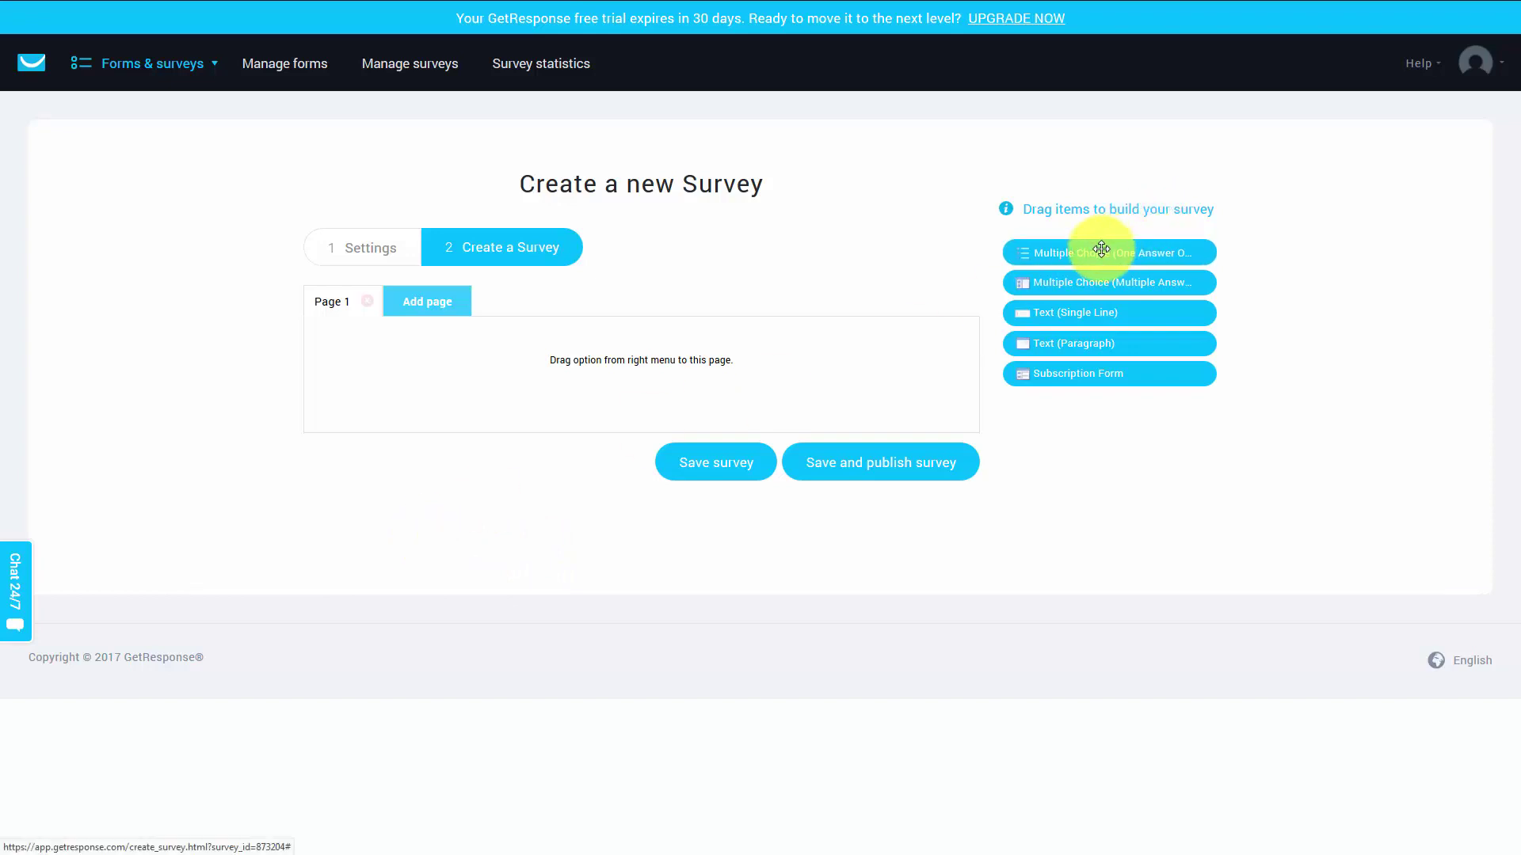
pyautogui.moveTo(1096, 248); pyautogui.dragTo(444, 366)
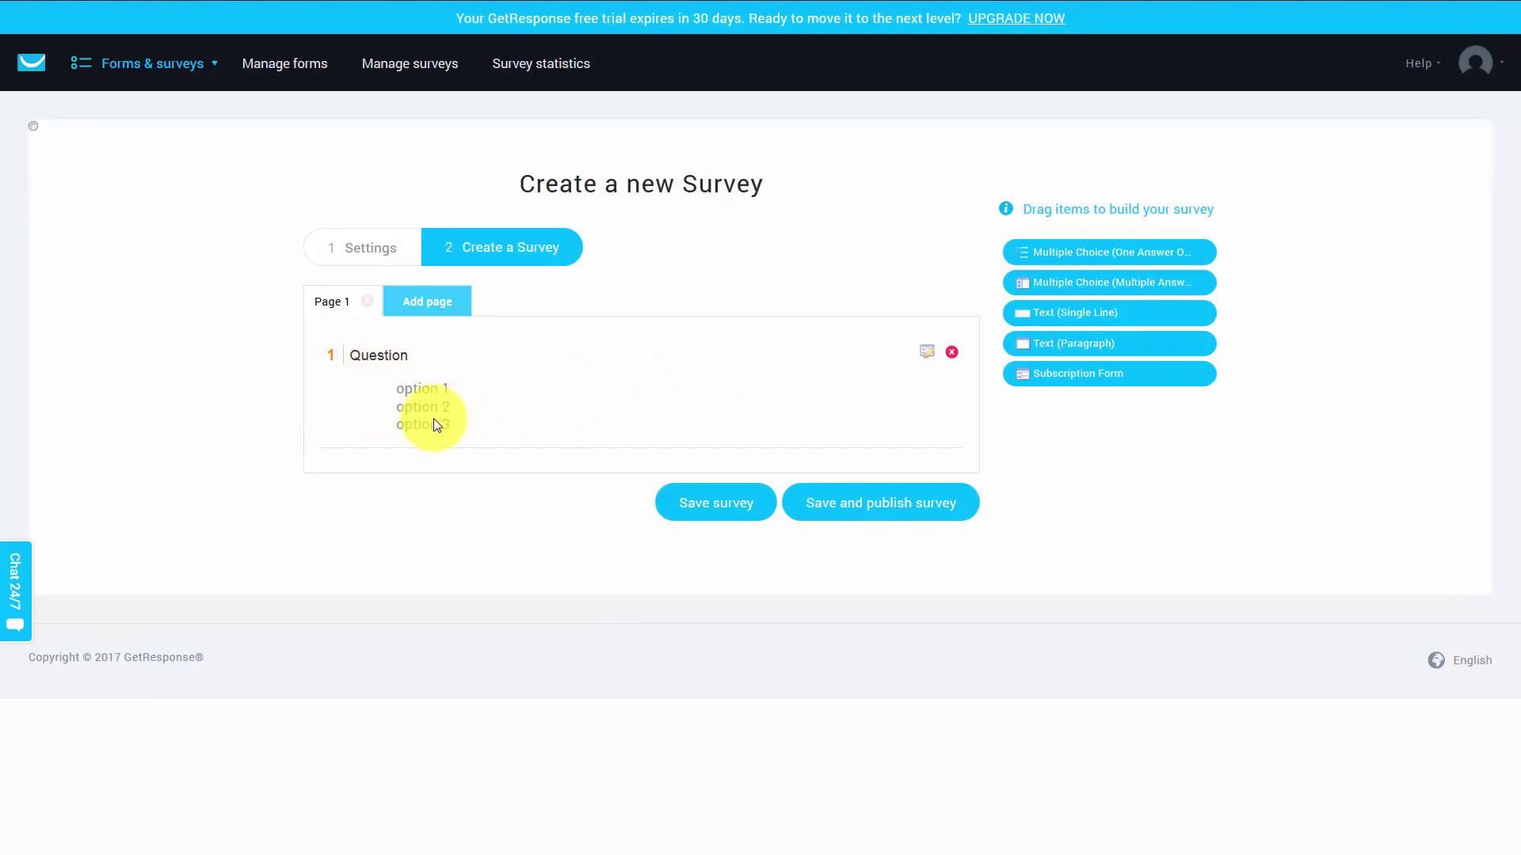
pyautogui.click(925, 352)
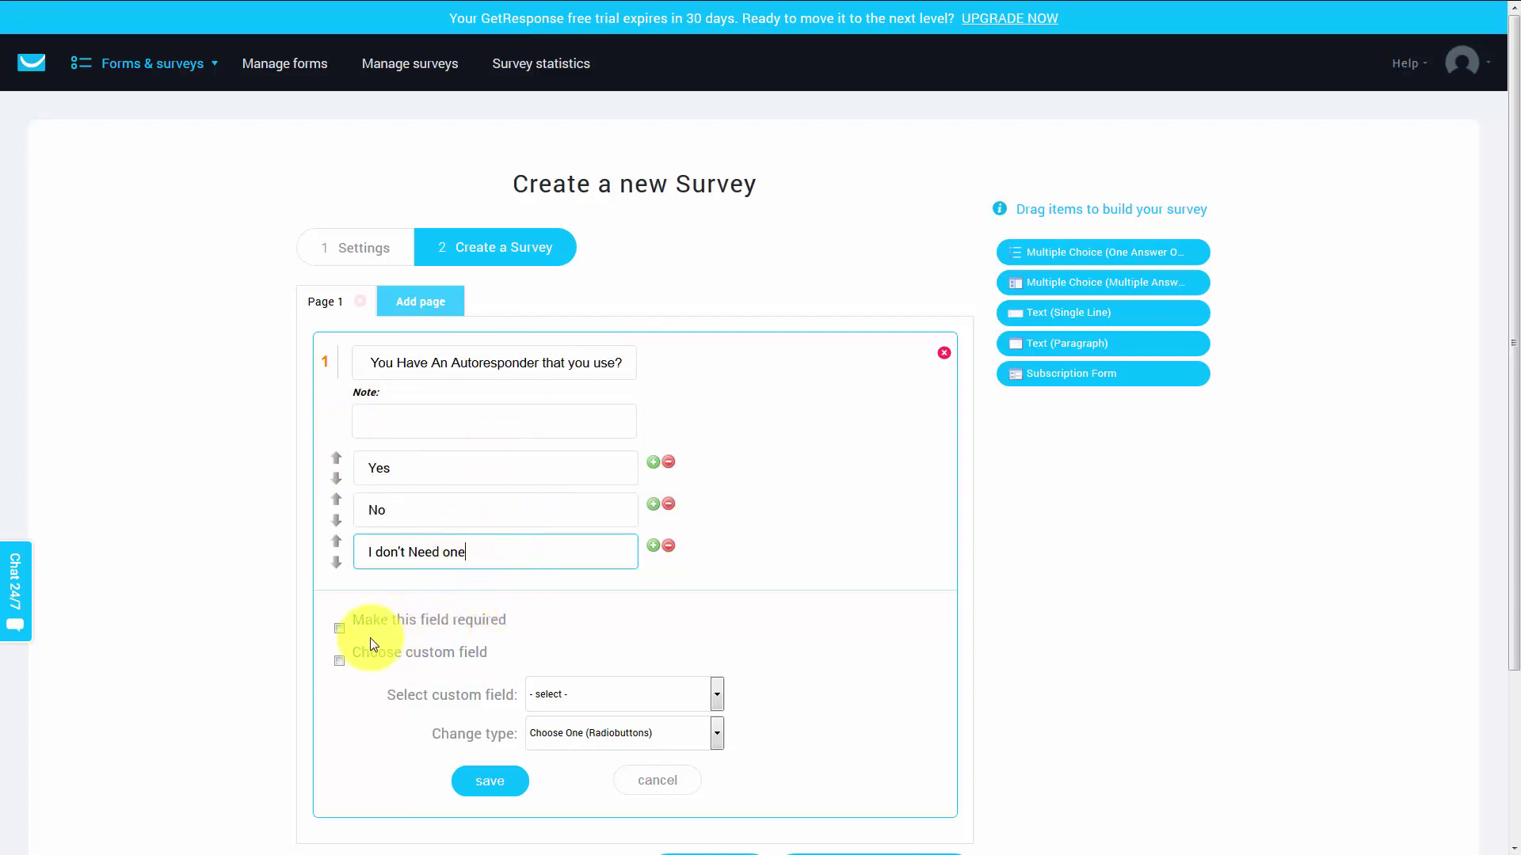
pyautogui.click(339, 628)
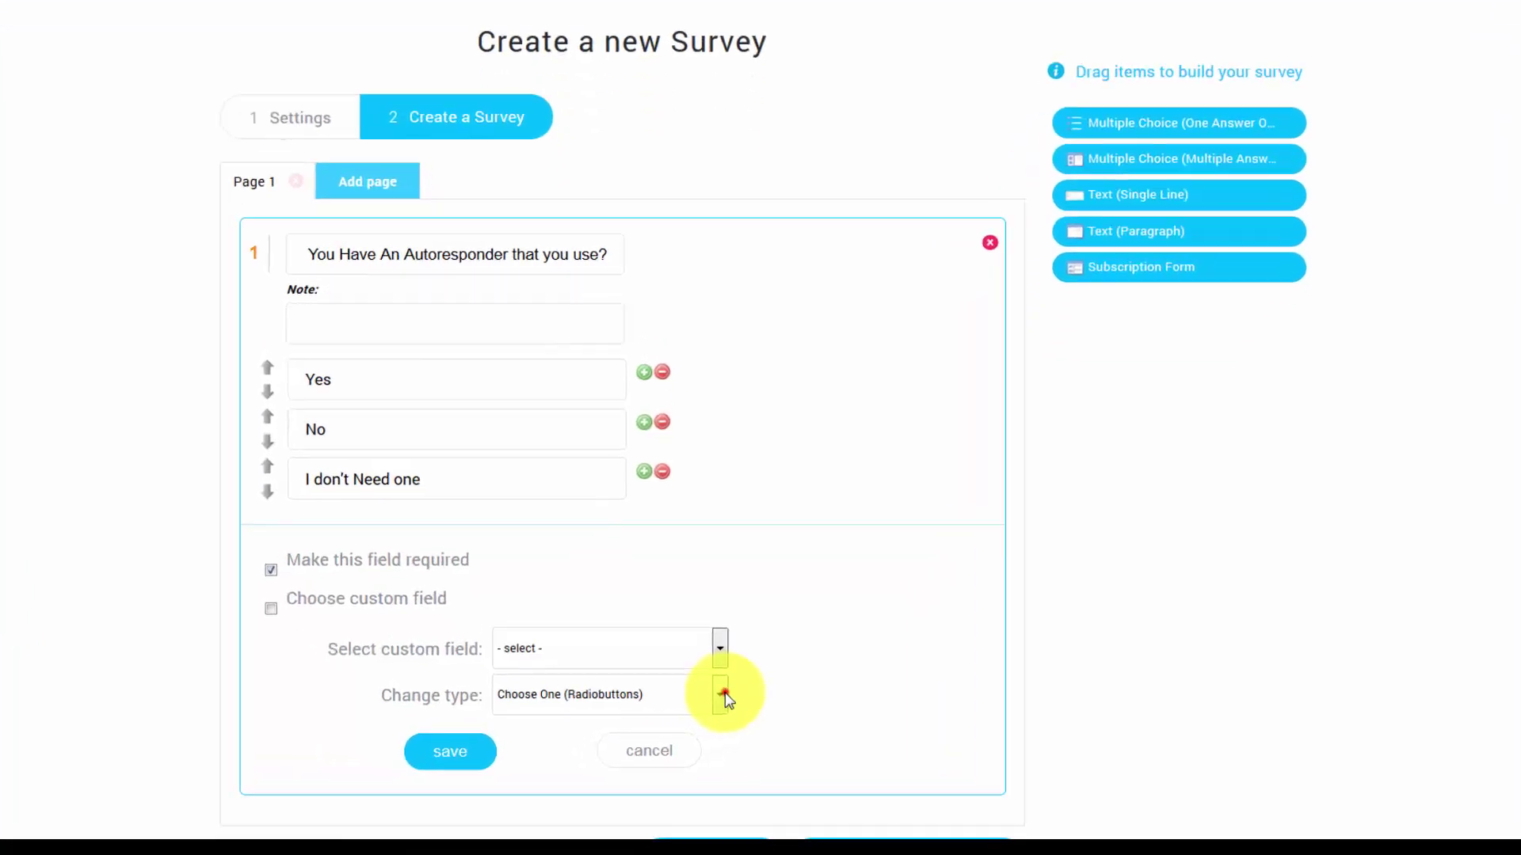
pyautogui.click(715, 735)
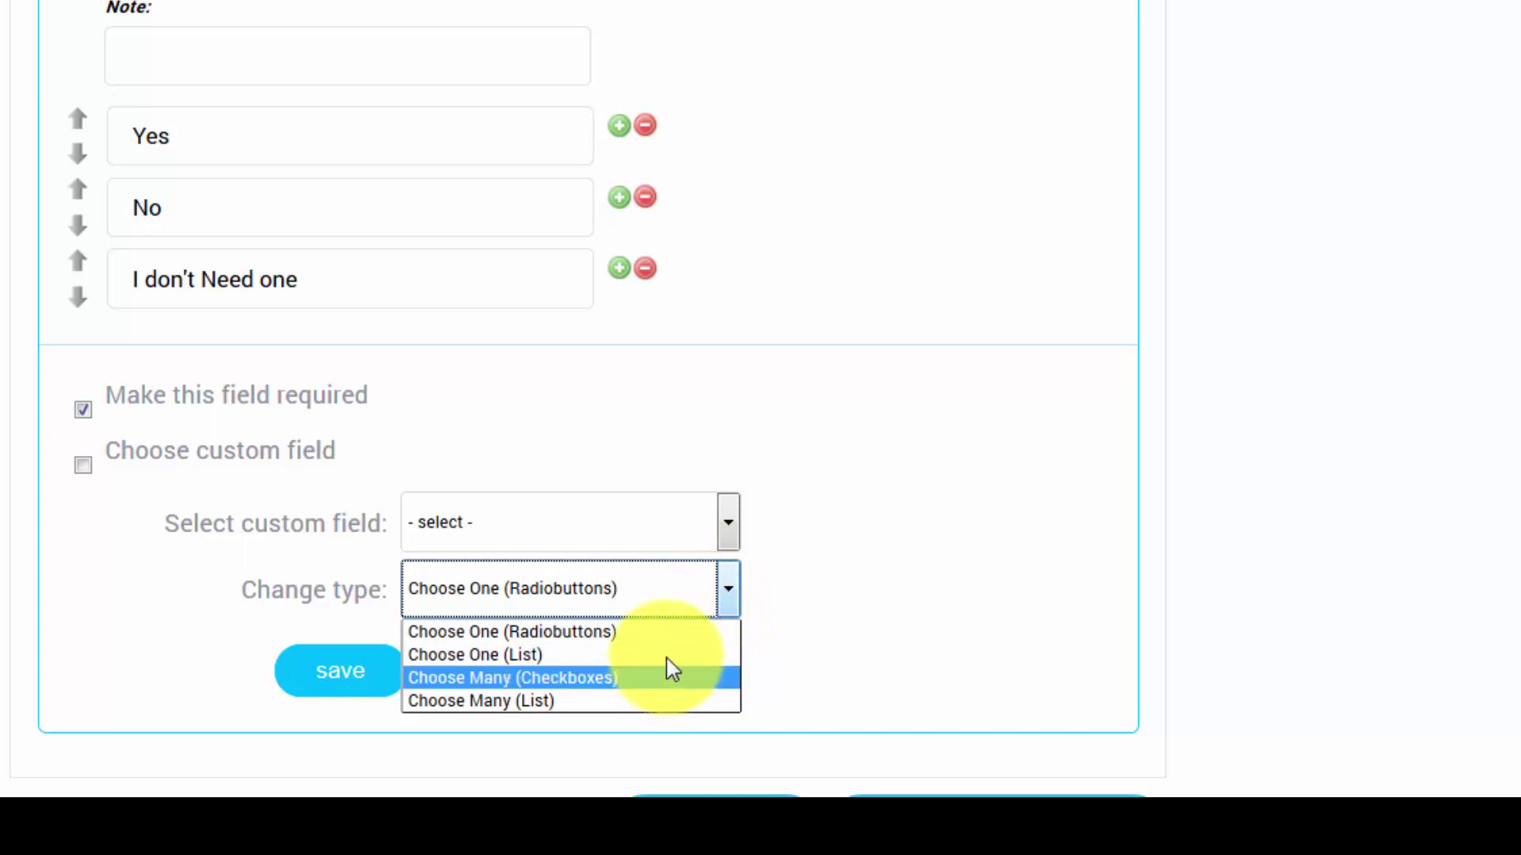
pyautogui.click(727, 596)
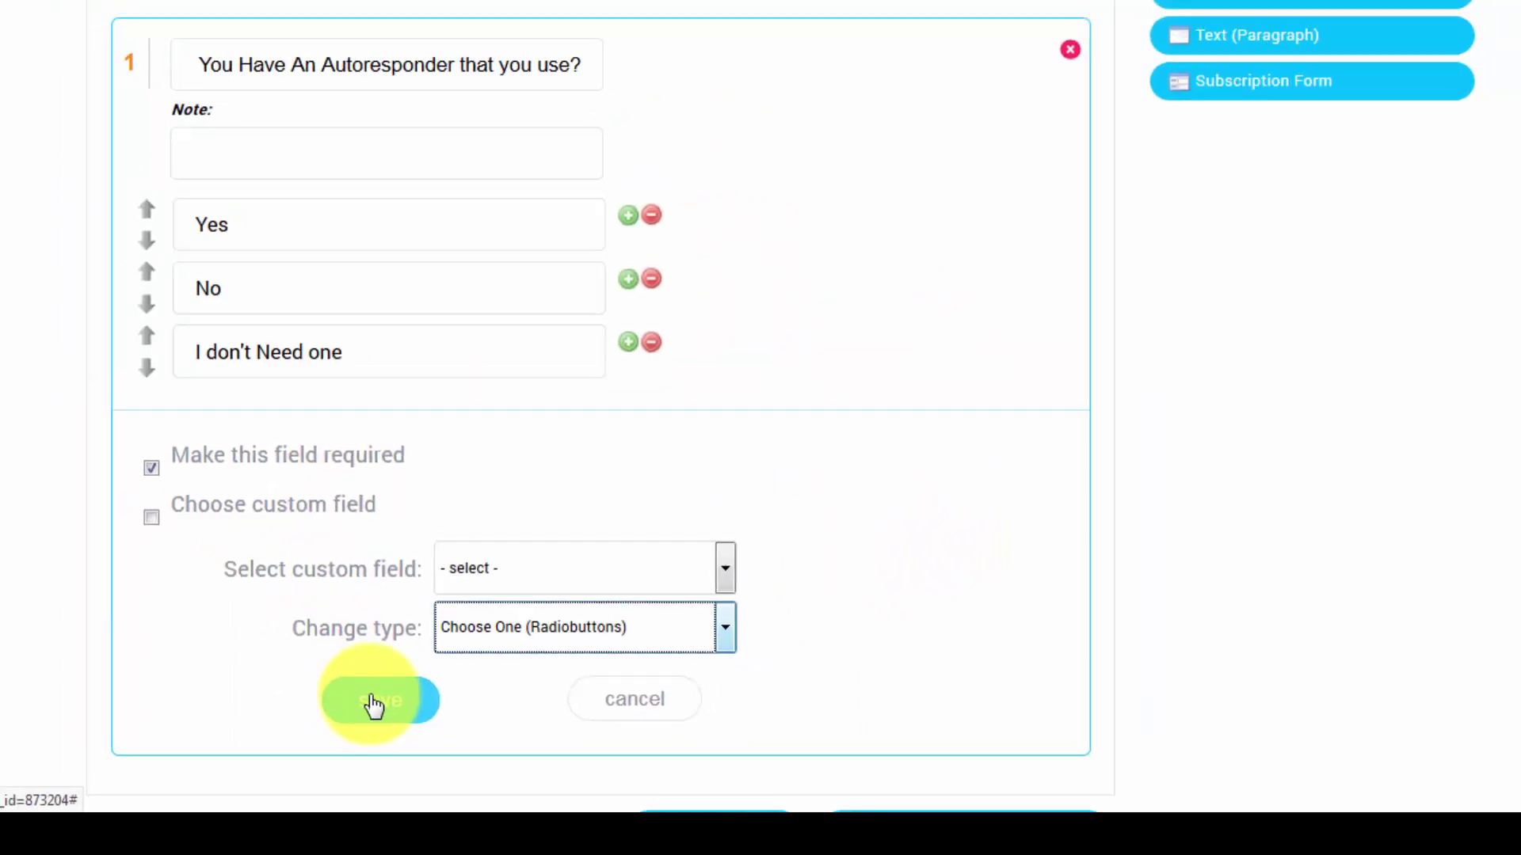
pyautogui.click(373, 704)
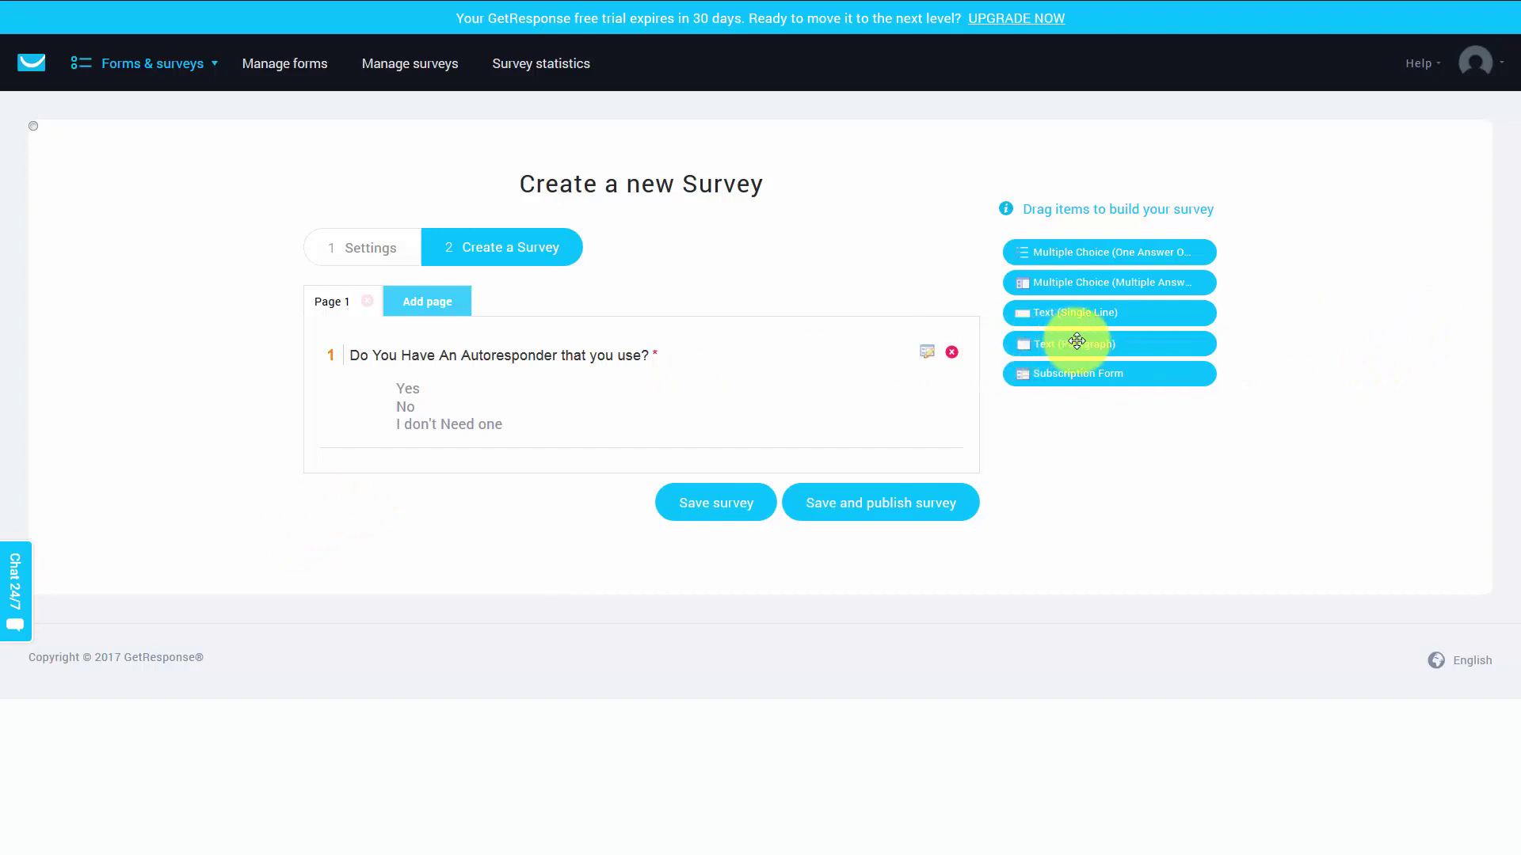
# Add a required paragraph-text question 'What Kind of Autoresponder Do You Need?' below question 1
pyautogui.moveTo(1103, 339); pyautogui.dragTo(783, 411)
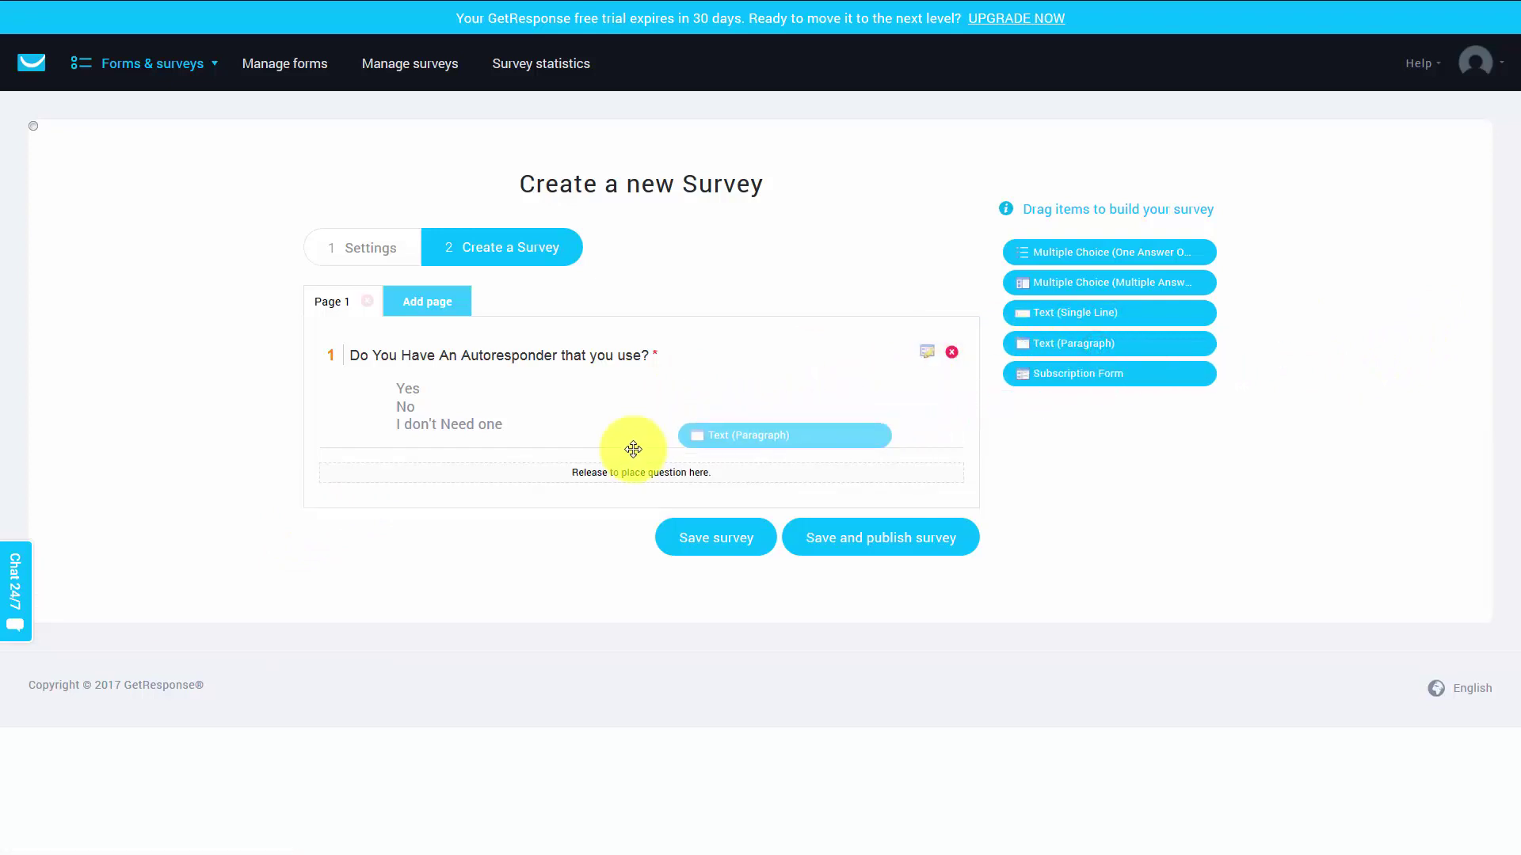
pyautogui.moveTo(634, 449); pyautogui.dragTo(577, 464)
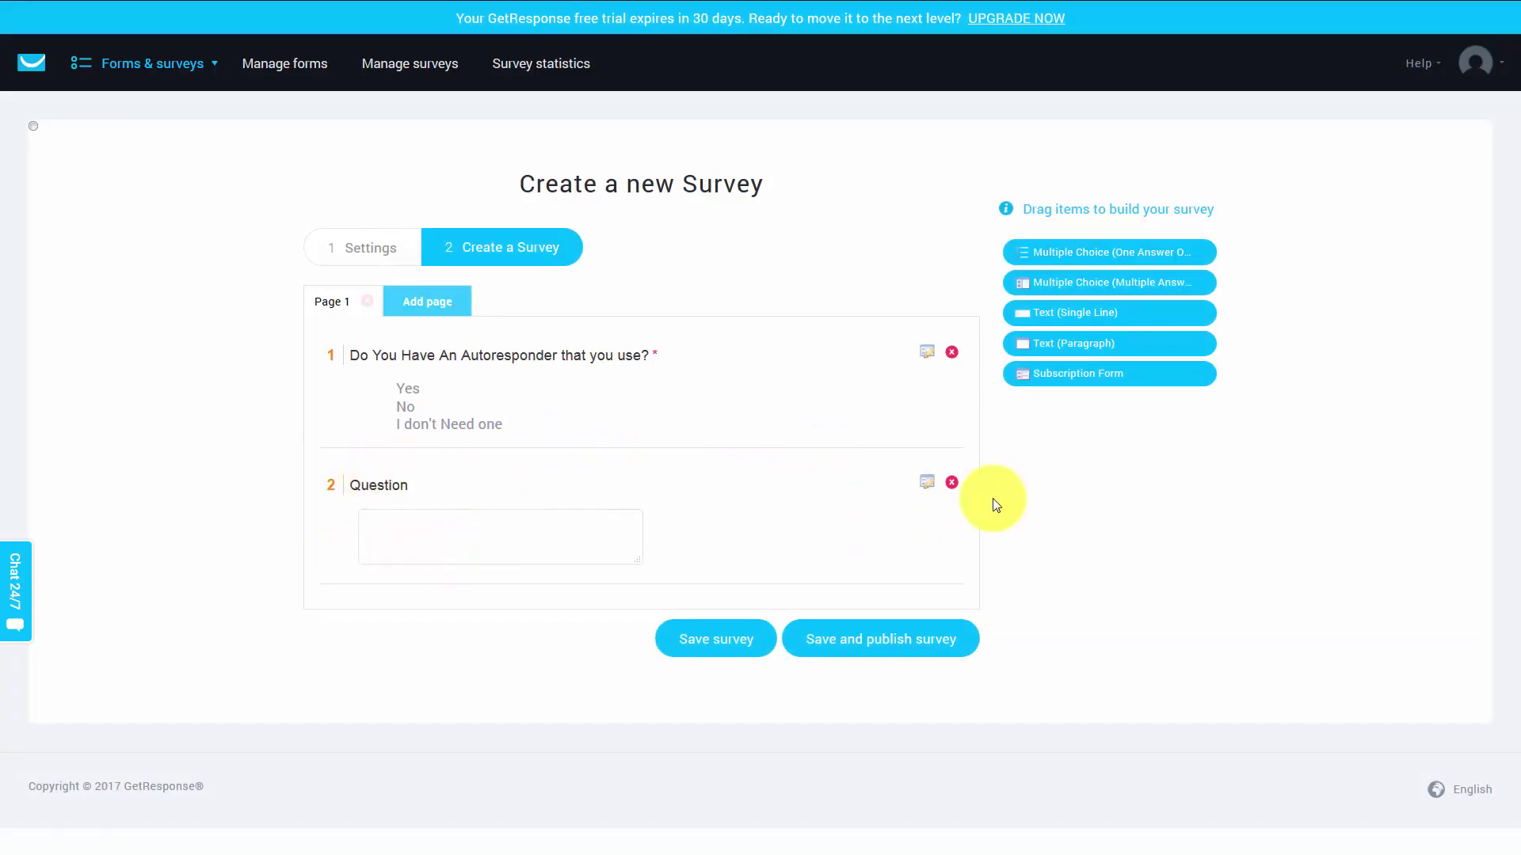
pyautogui.click(926, 484)
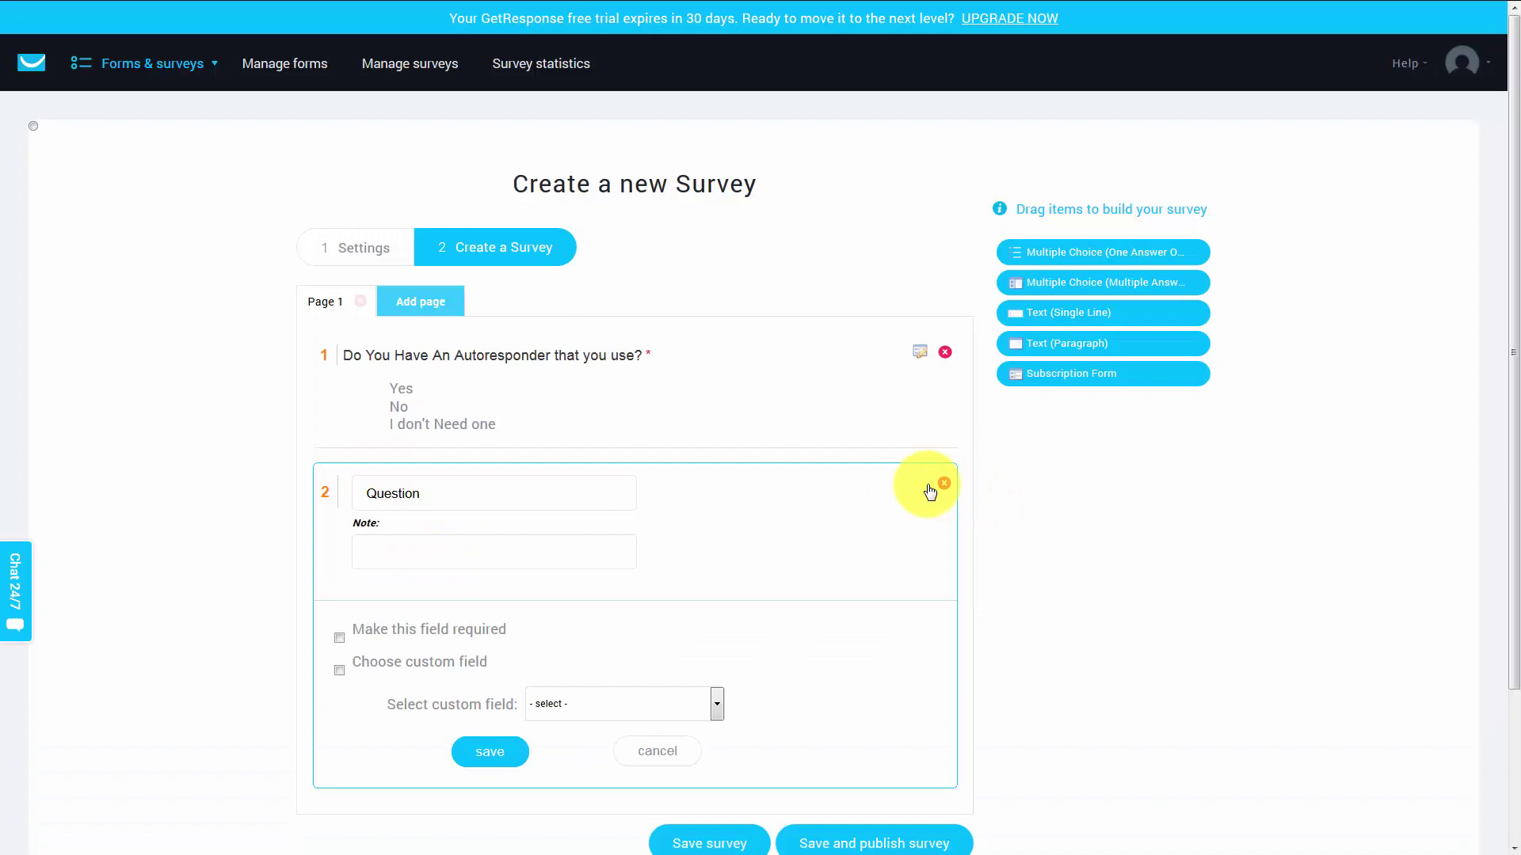
pyautogui.write('What Kind of Autoresponder Do You Need?')
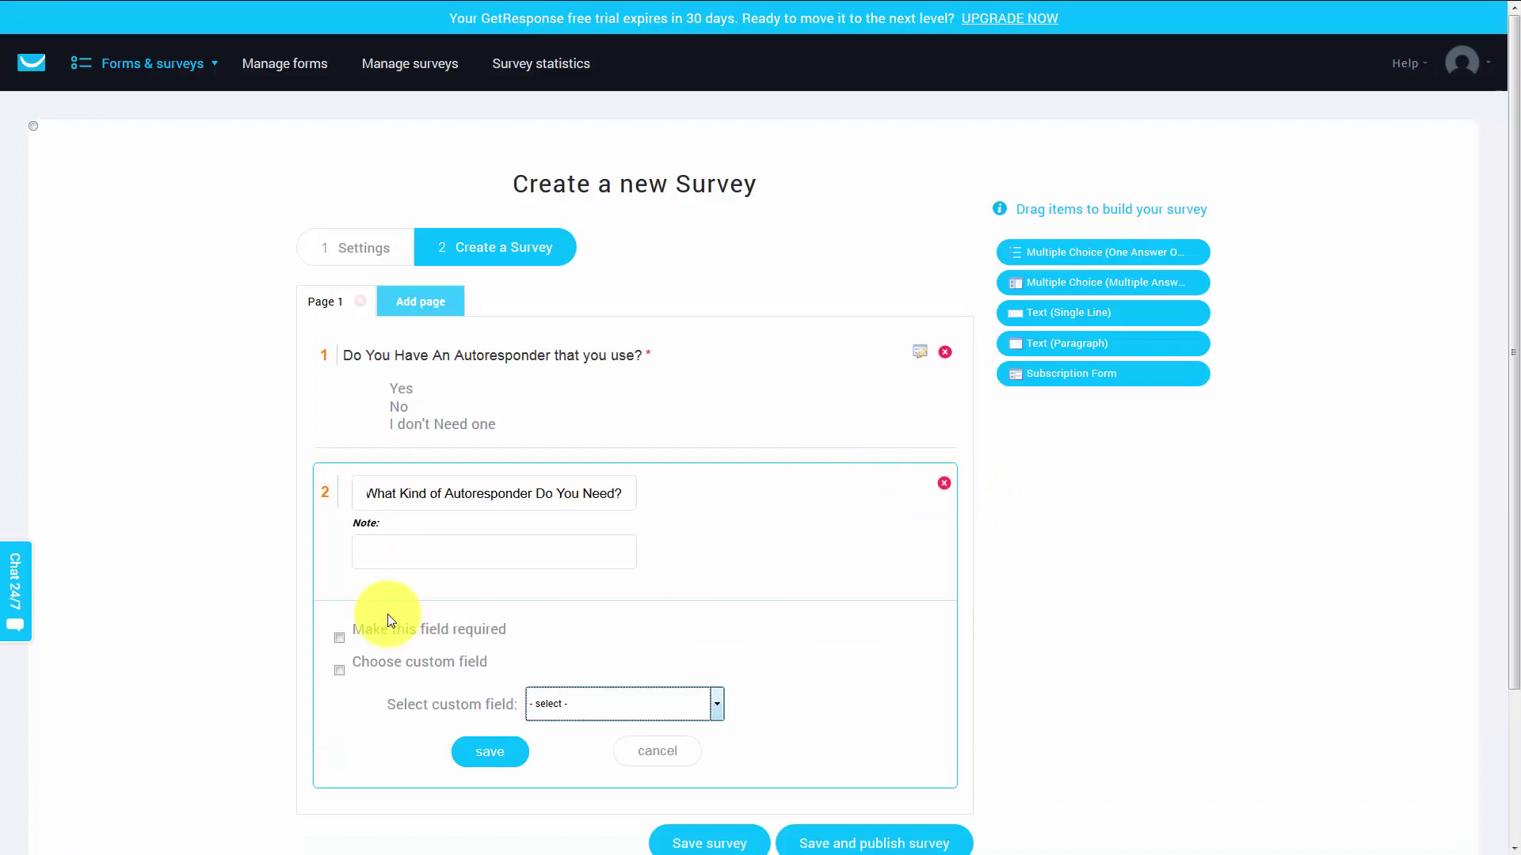
pyautogui.click(342, 638)
pyautogui.click(491, 751)
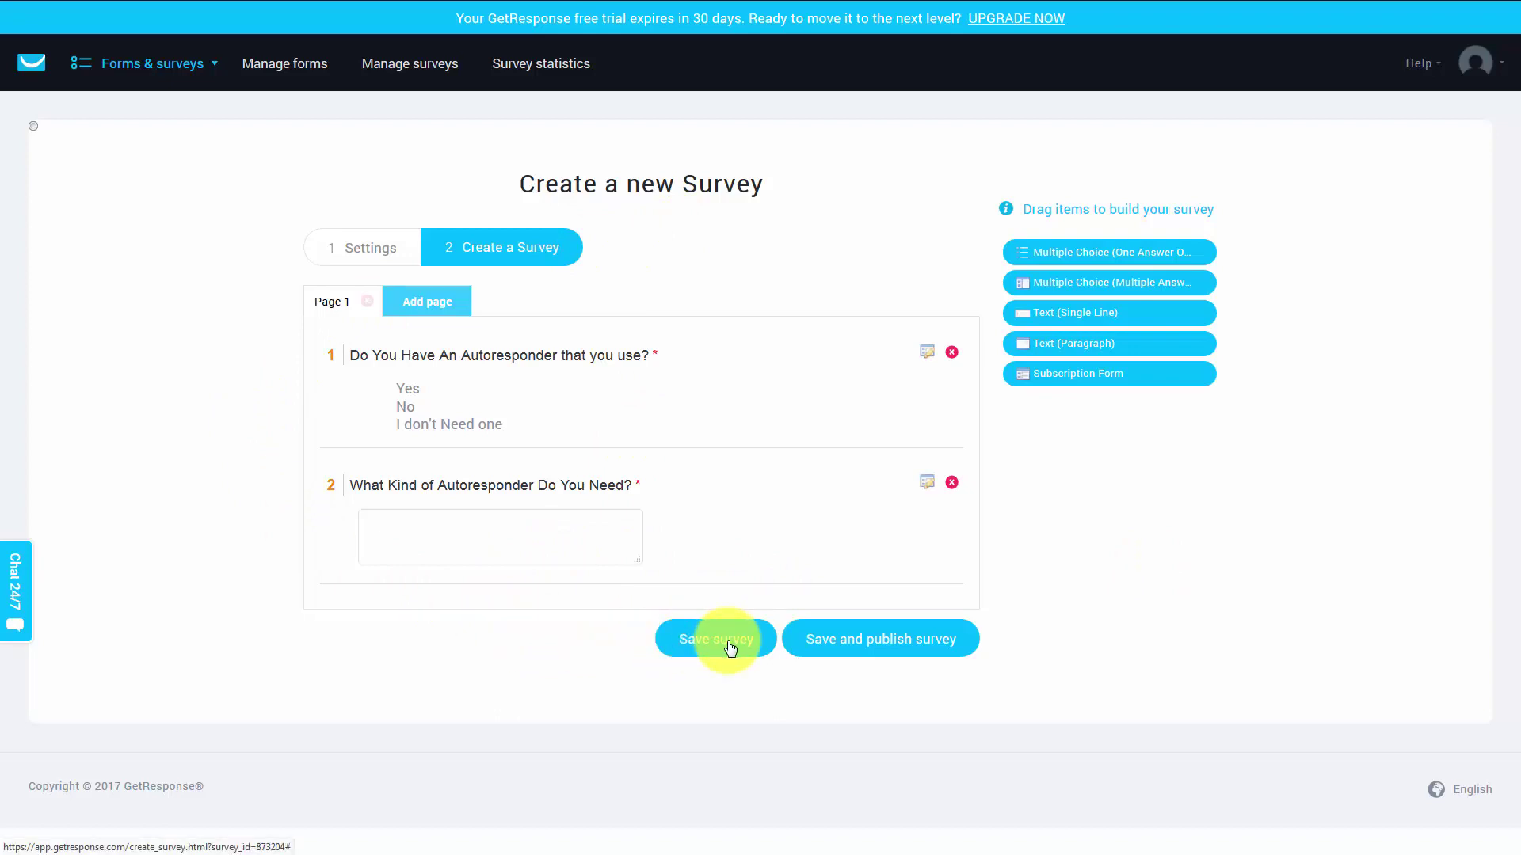
# Remove the extra empty Page 2 and save the one-page survey
pyautogui.click(432, 309)
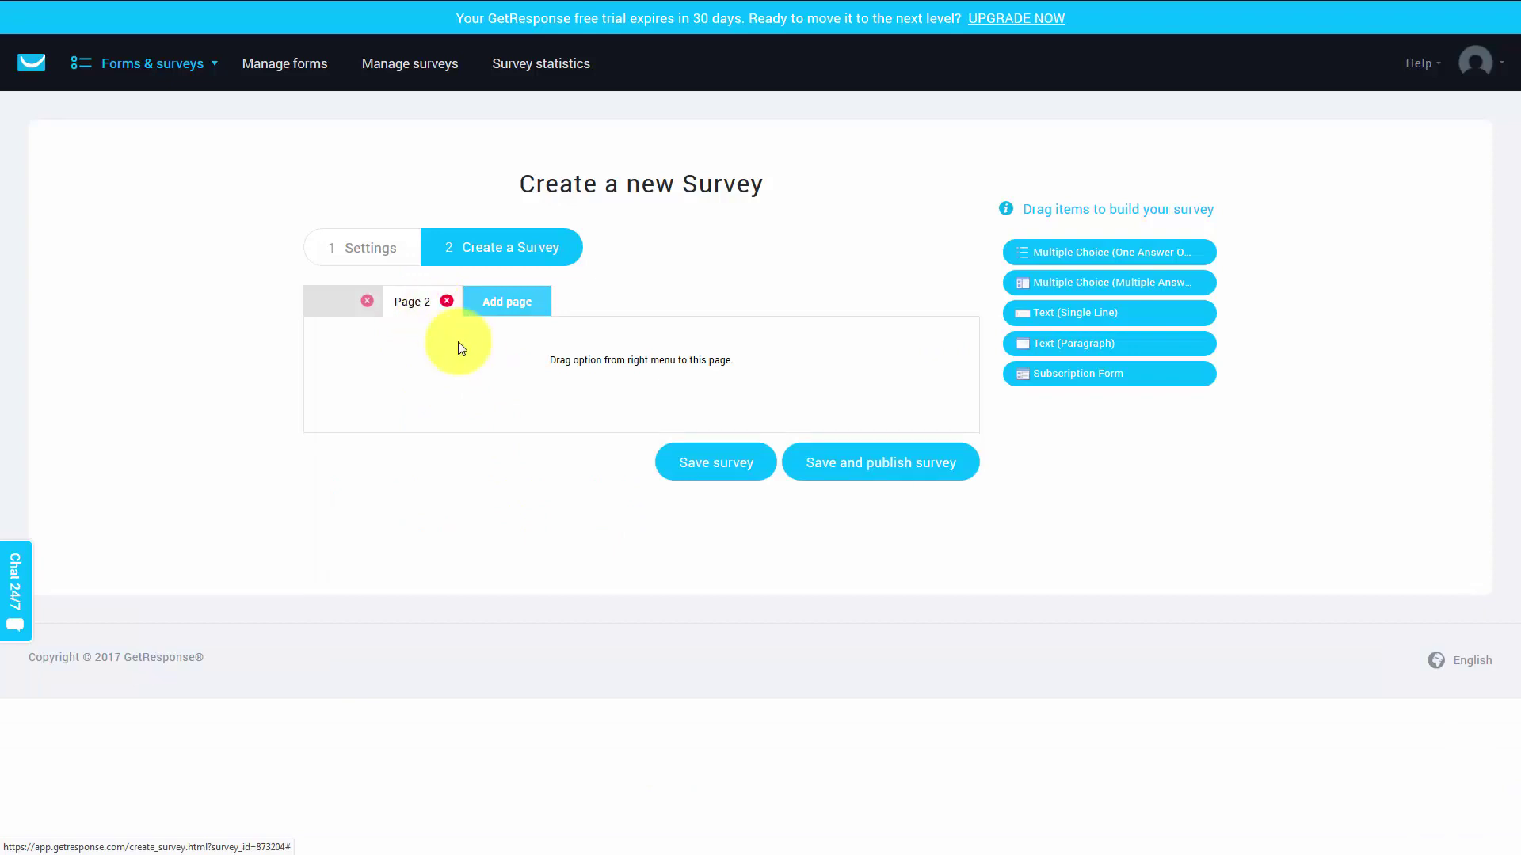
pyautogui.click(446, 301)
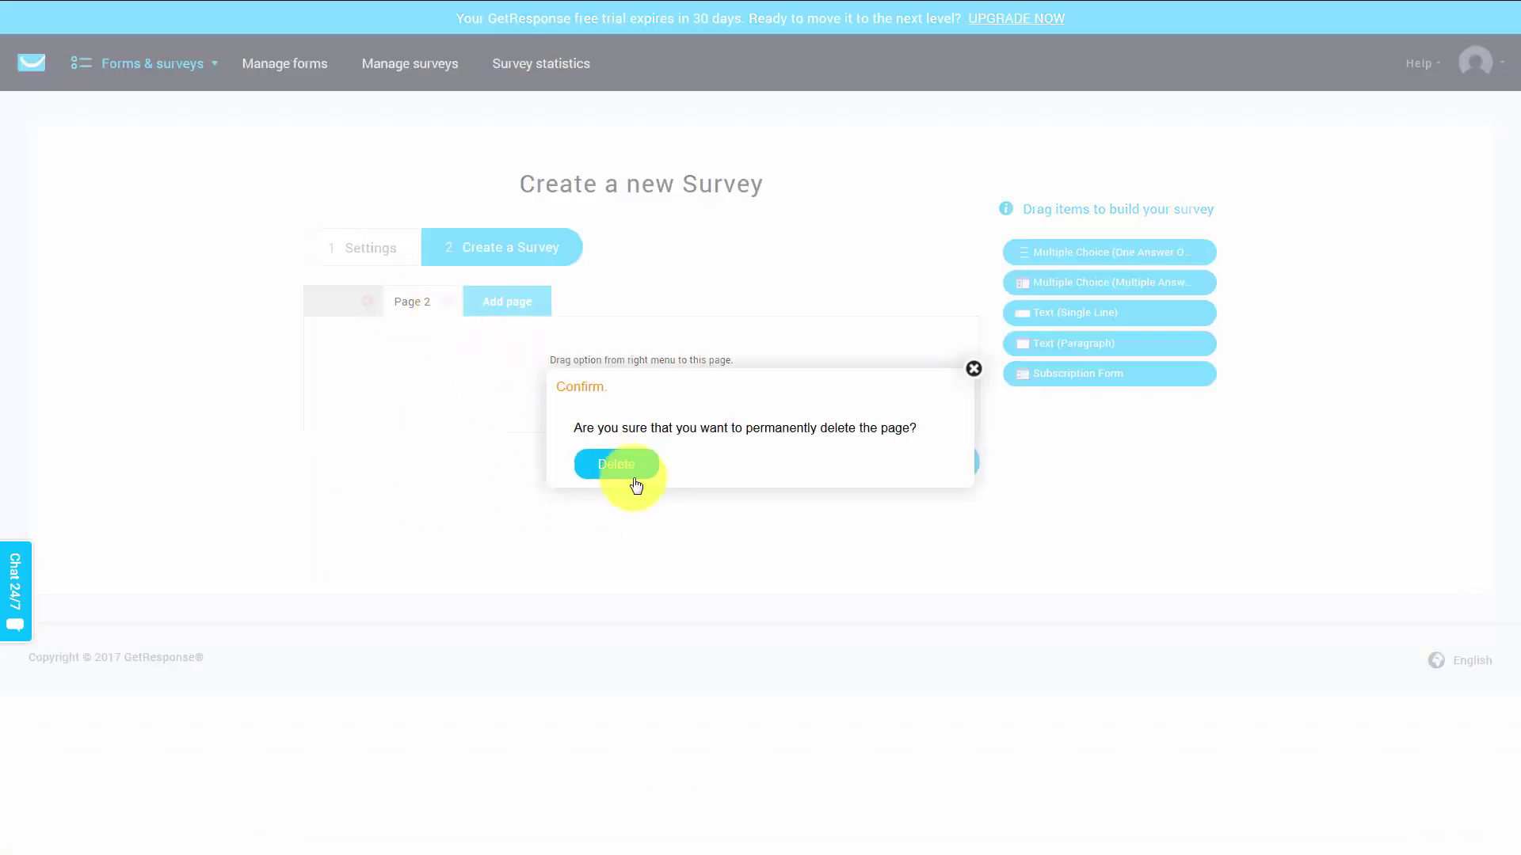
pyautogui.click(616, 465)
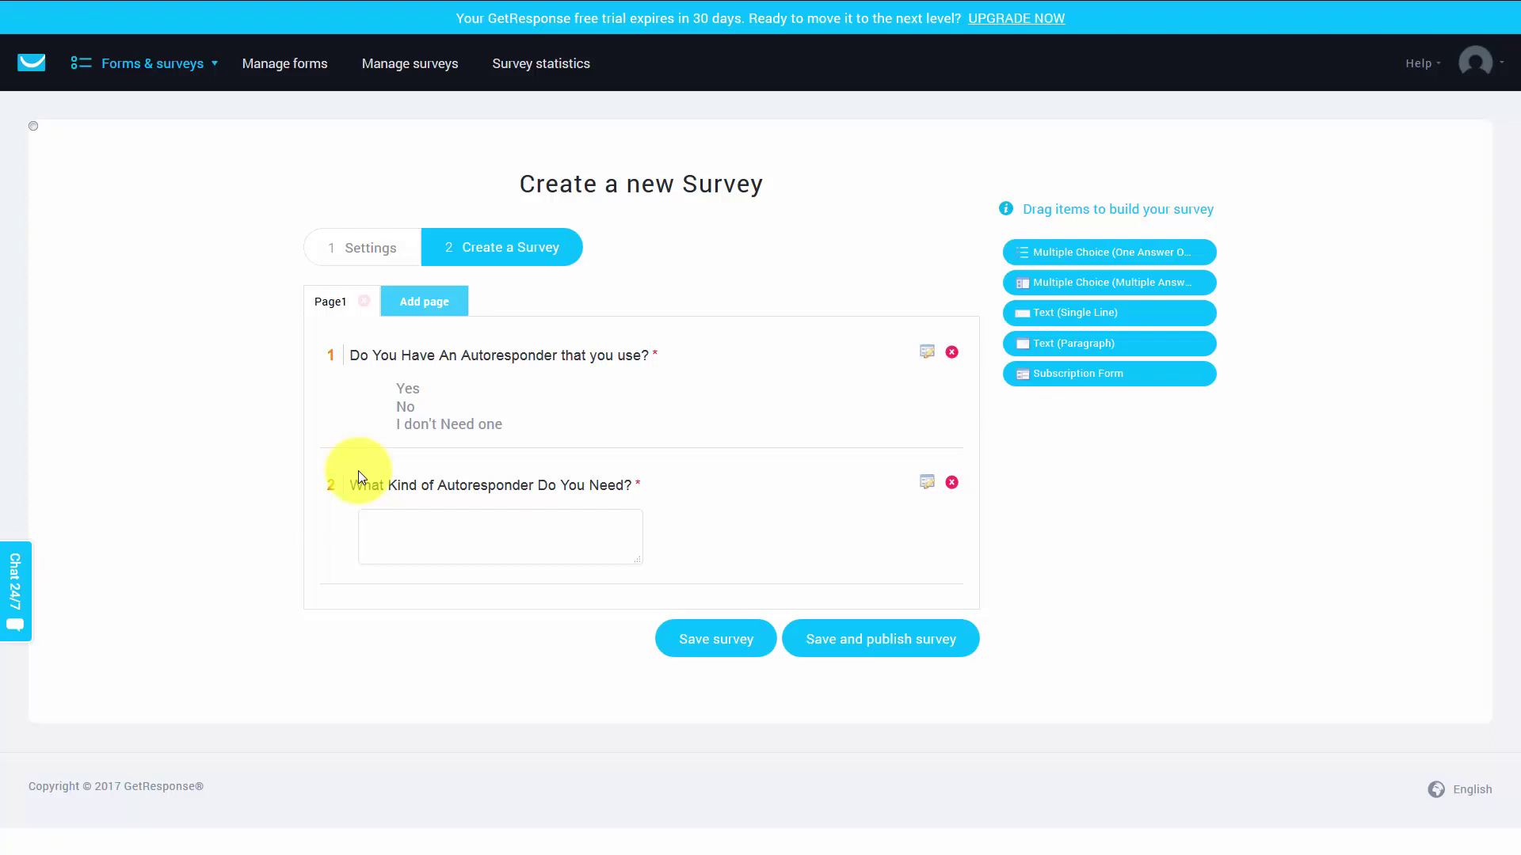
pyautogui.click(709, 644)
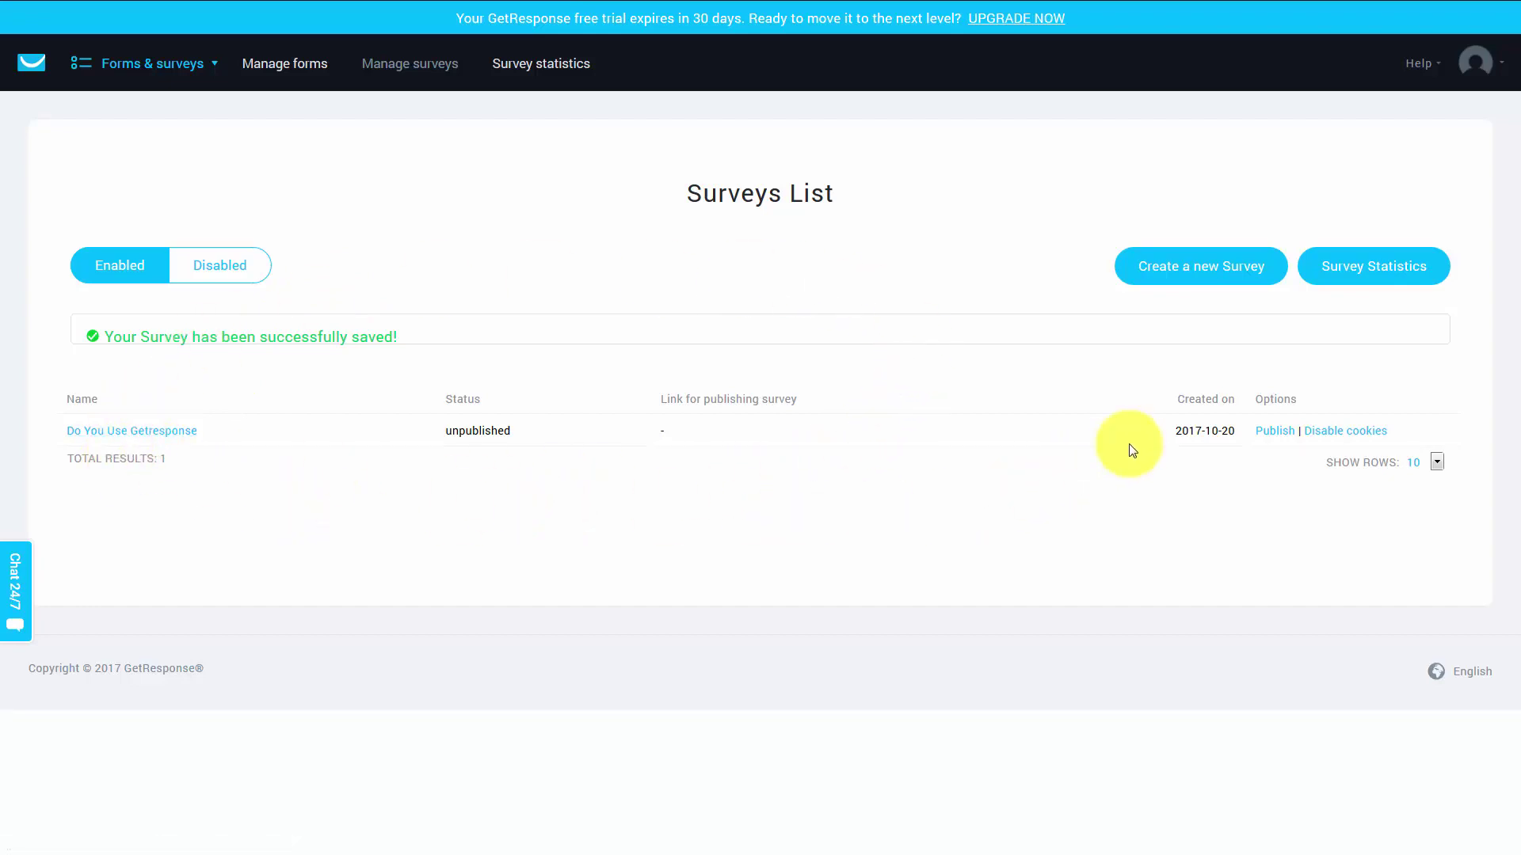
# Publish the 'Do You Use Getresponse' survey and copy its public link
pyautogui.click(1273, 436)
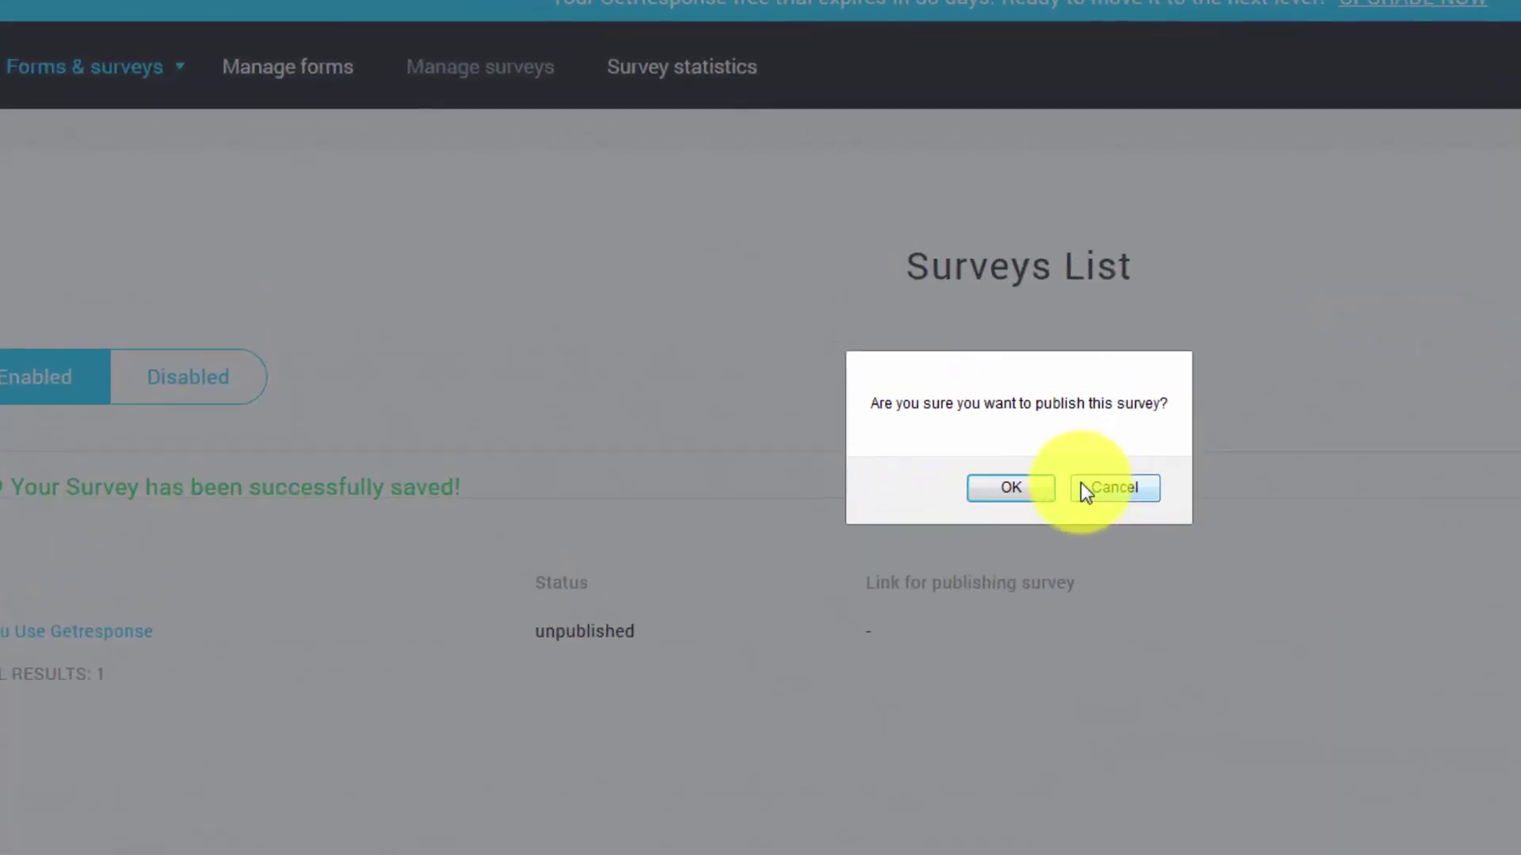
pyautogui.click(757, 333)
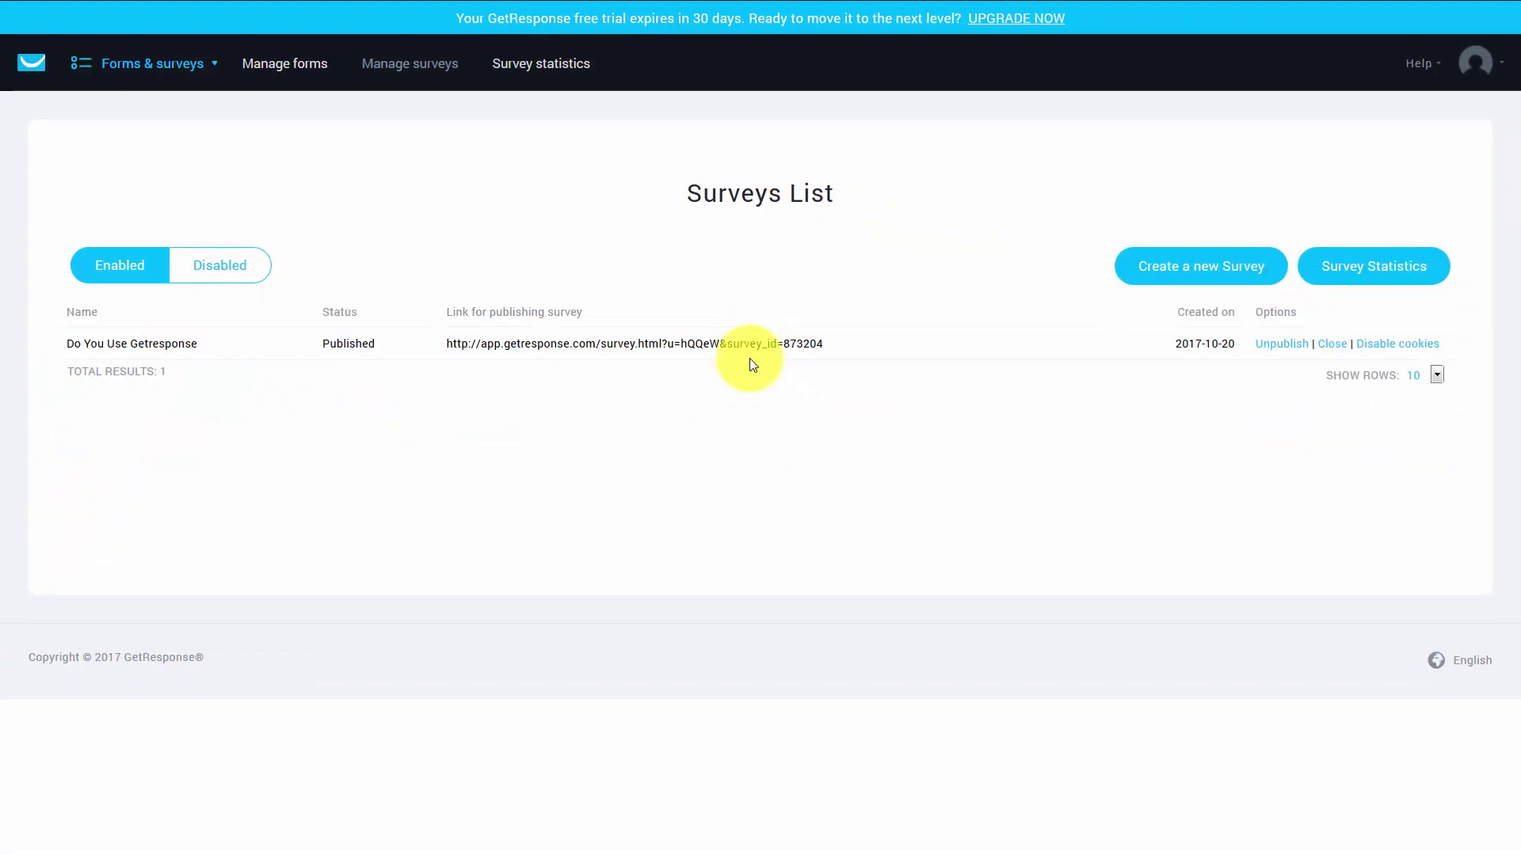
pyautogui.moveTo(828, 346); pyautogui.dragTo(454, 347)
pyautogui.rightClick(456, 347)
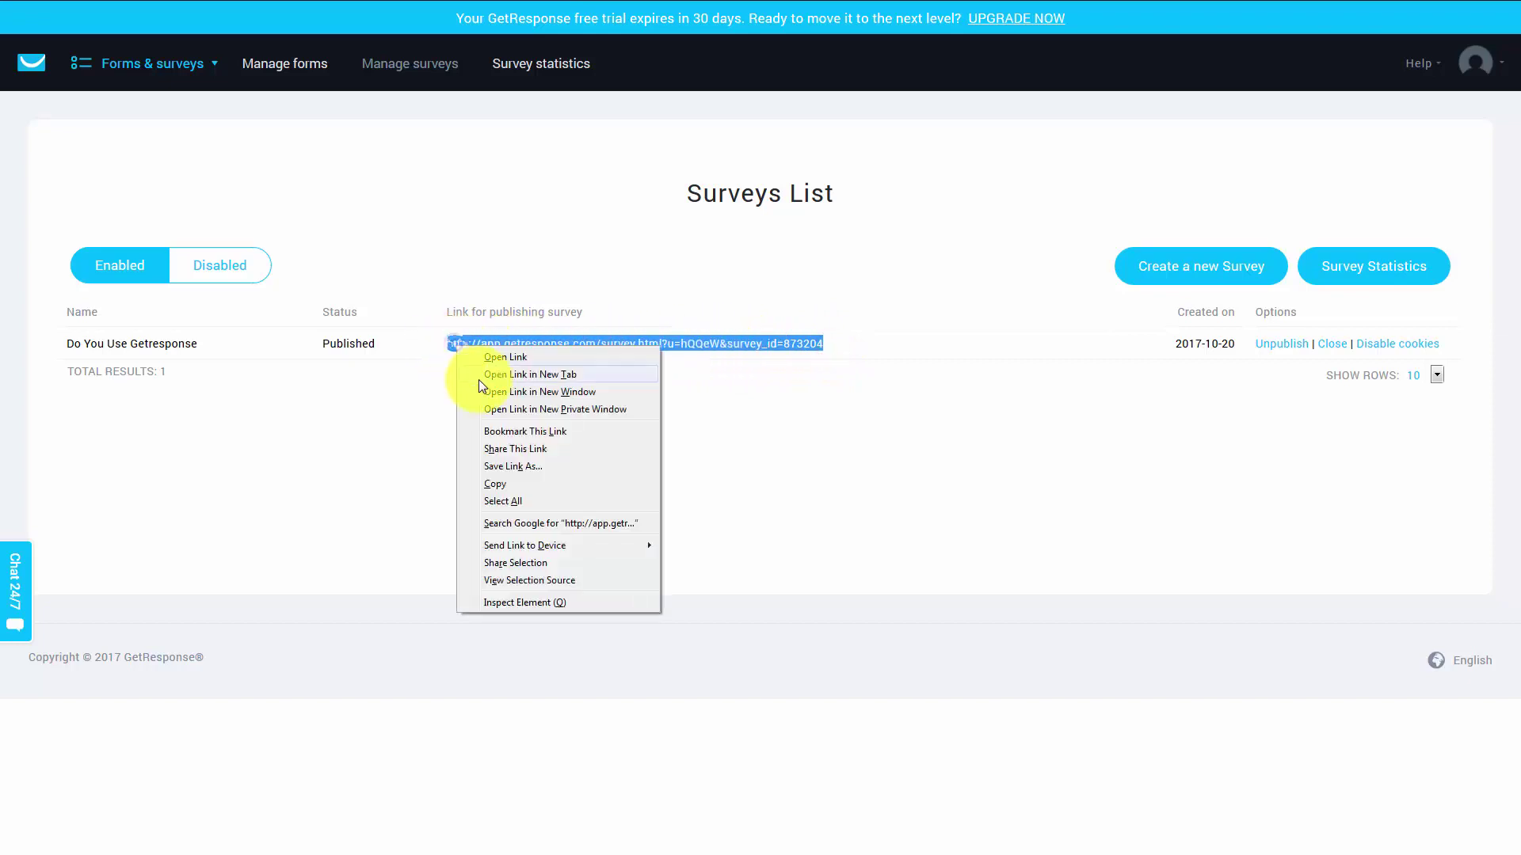
pyautogui.click(499, 483)
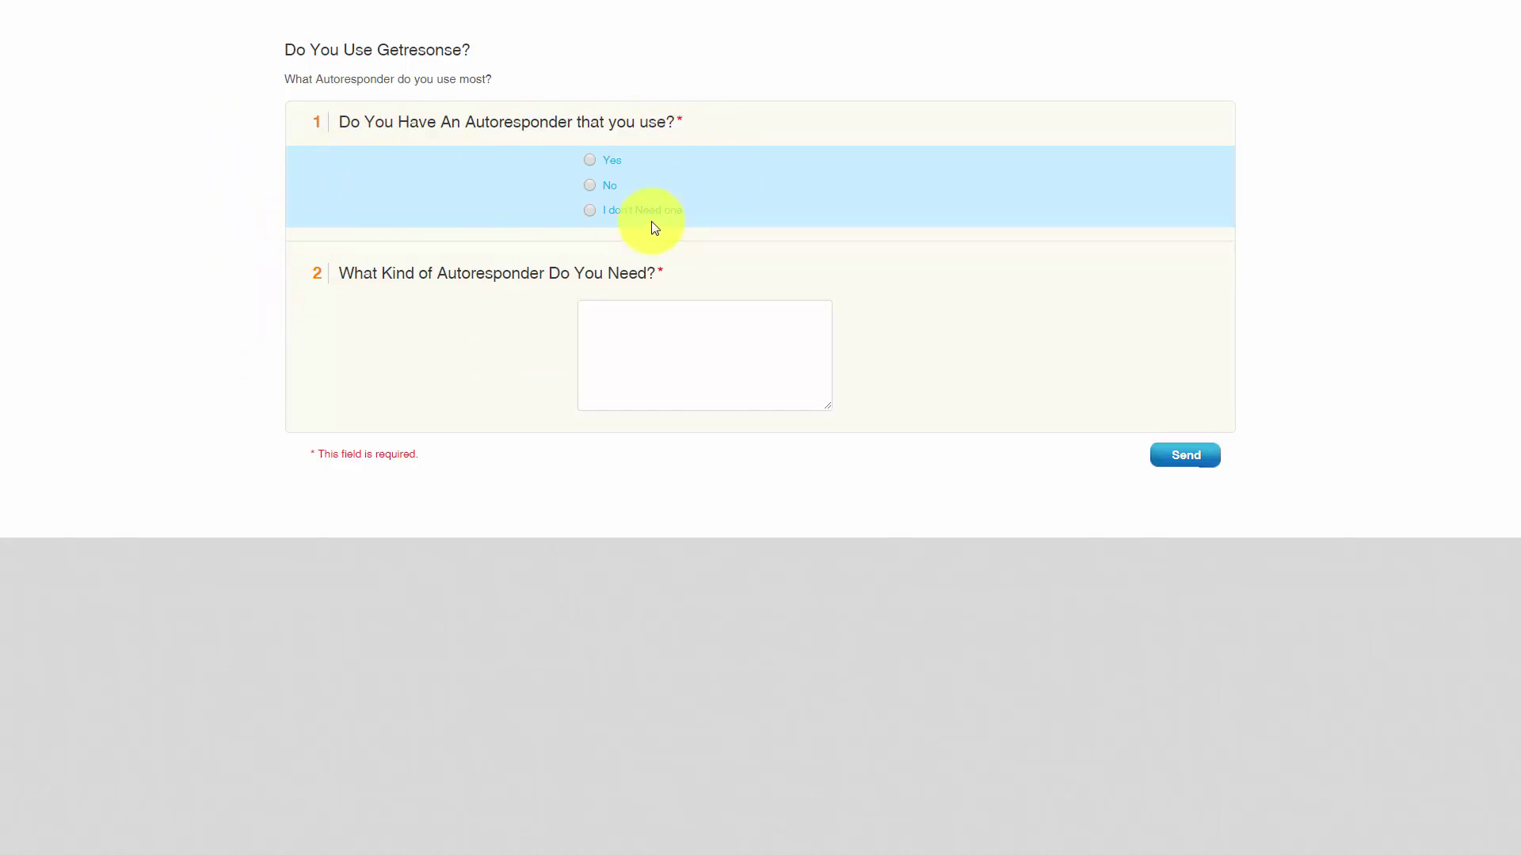
# On the public survey, answer Yes and 'A working one', then send the response
pyautogui.click(589, 160)
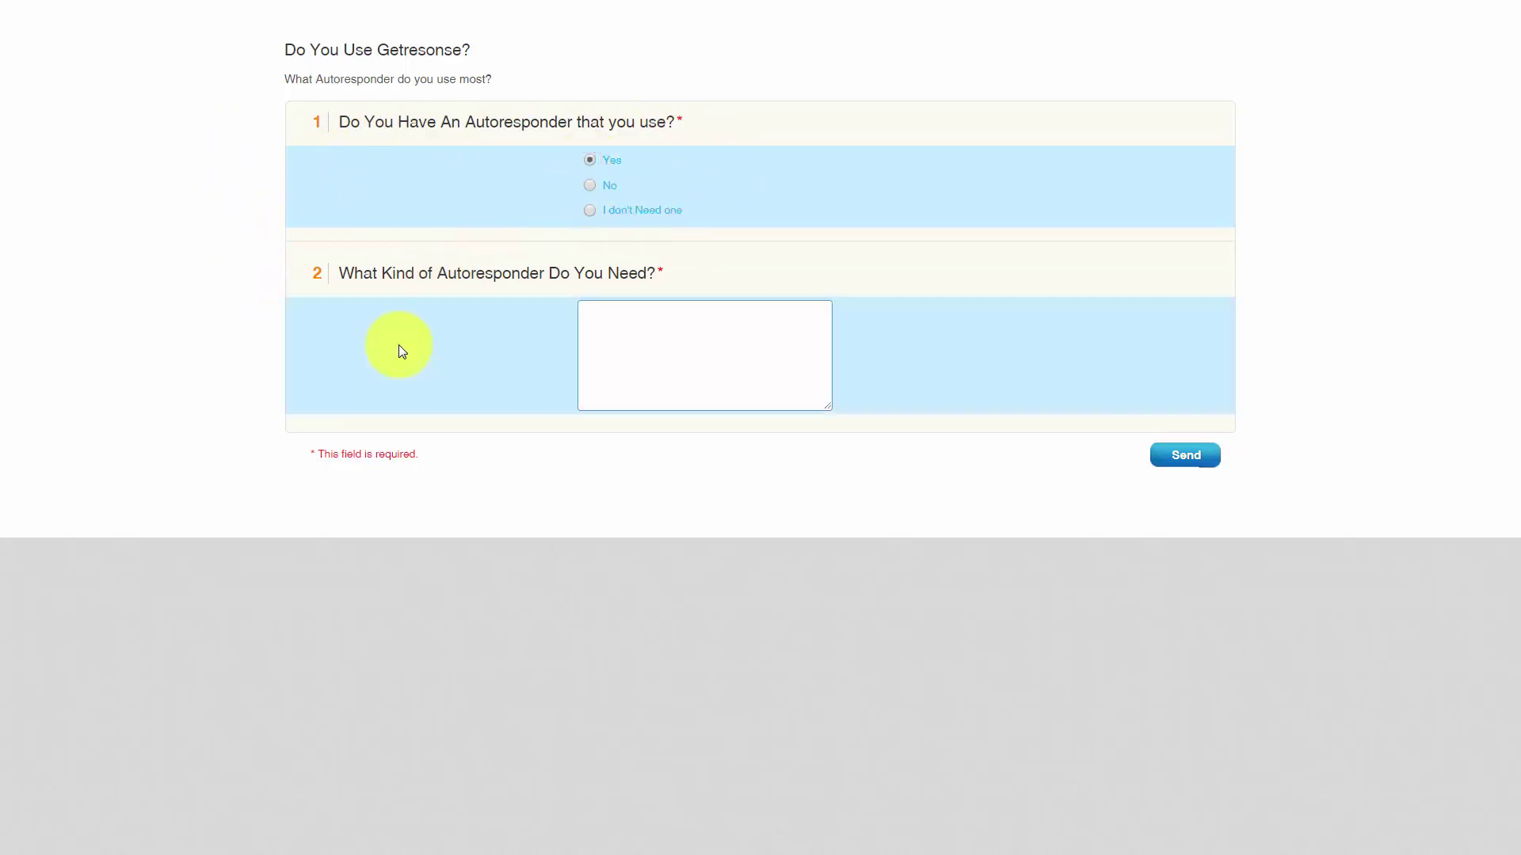
pyautogui.click(608, 319)
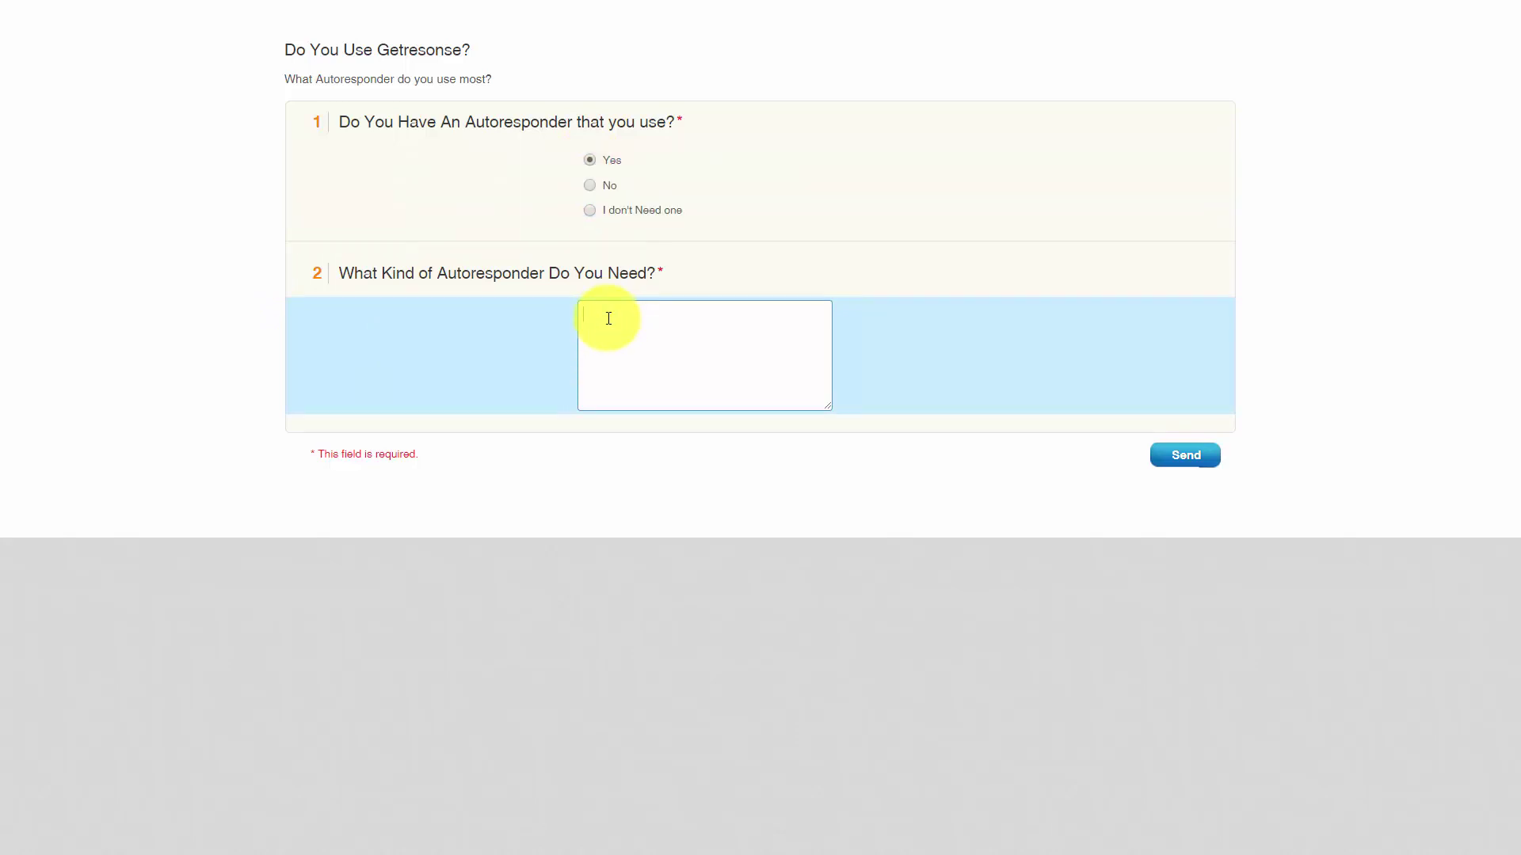
pyautogui.write('A working one')
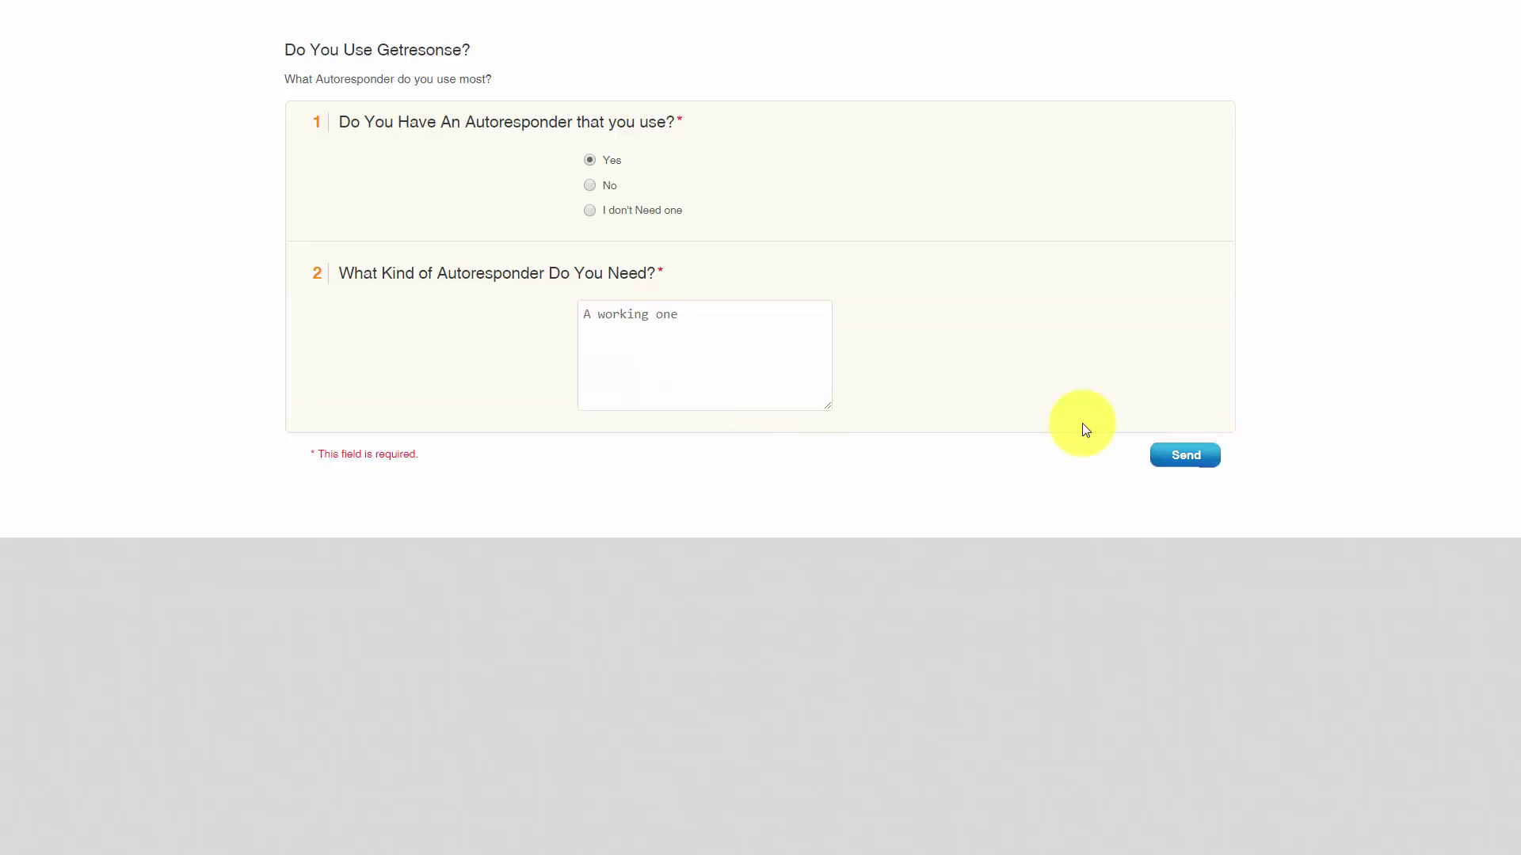
pyautogui.click(1172, 458)
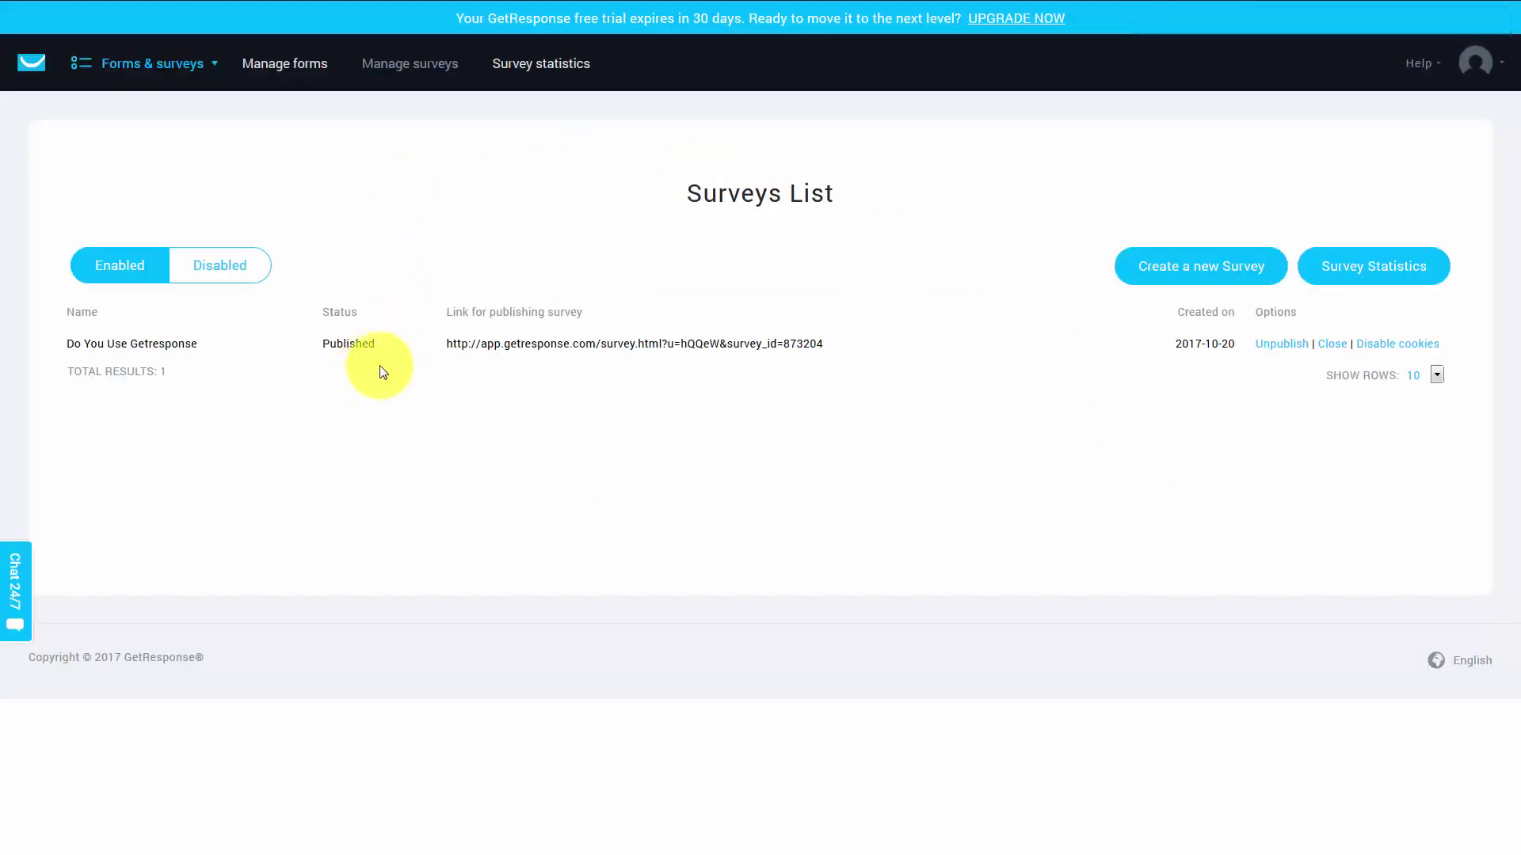
# Open Survey statistics and review the Summary showing 1 response collected and completed
pyautogui.click(544, 71)
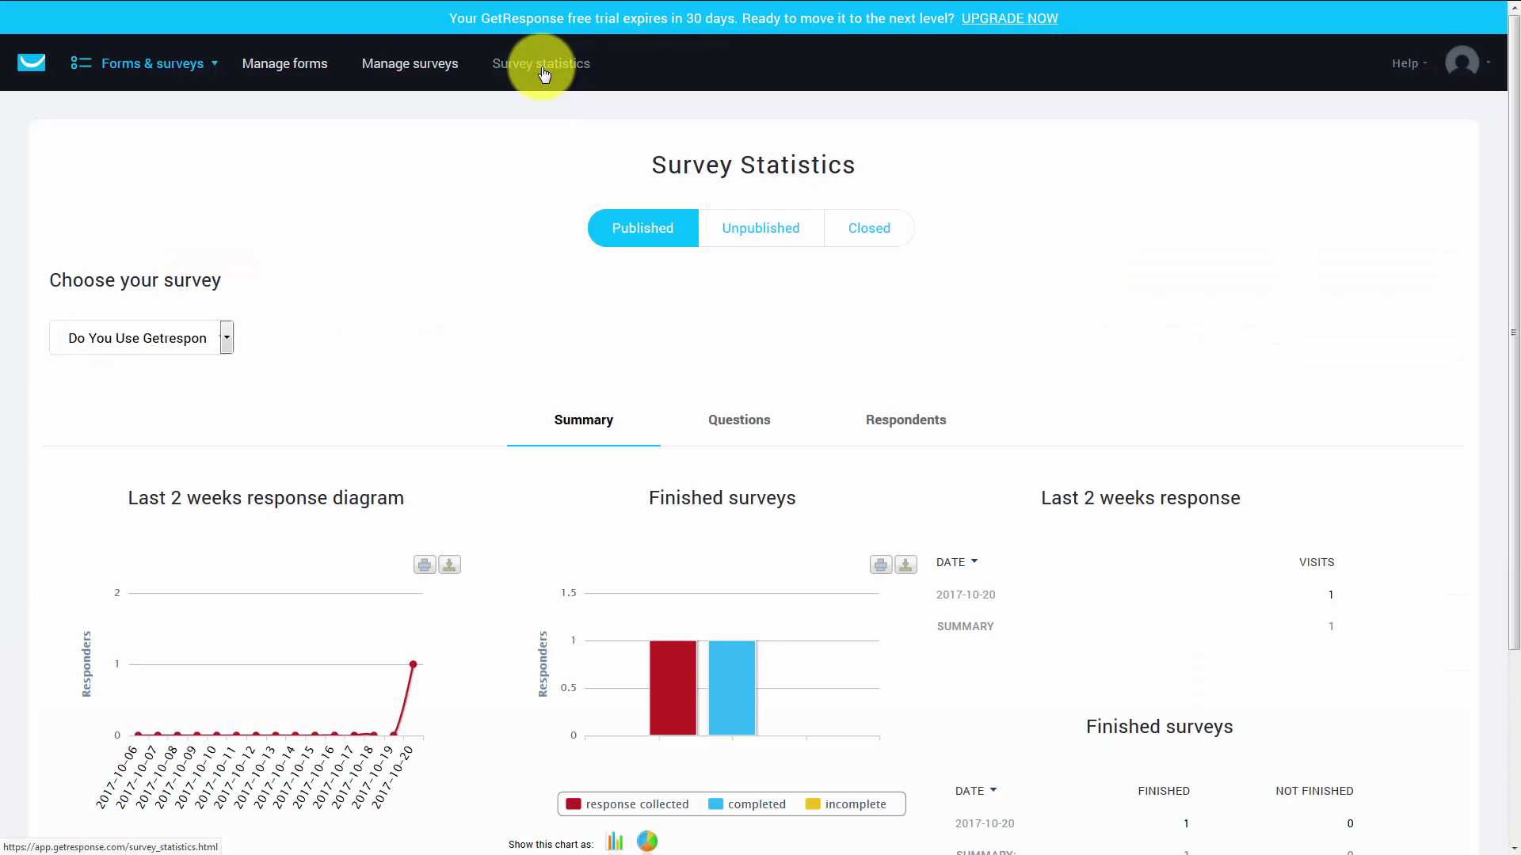
pyautogui.scroll(-1, 557, 112)
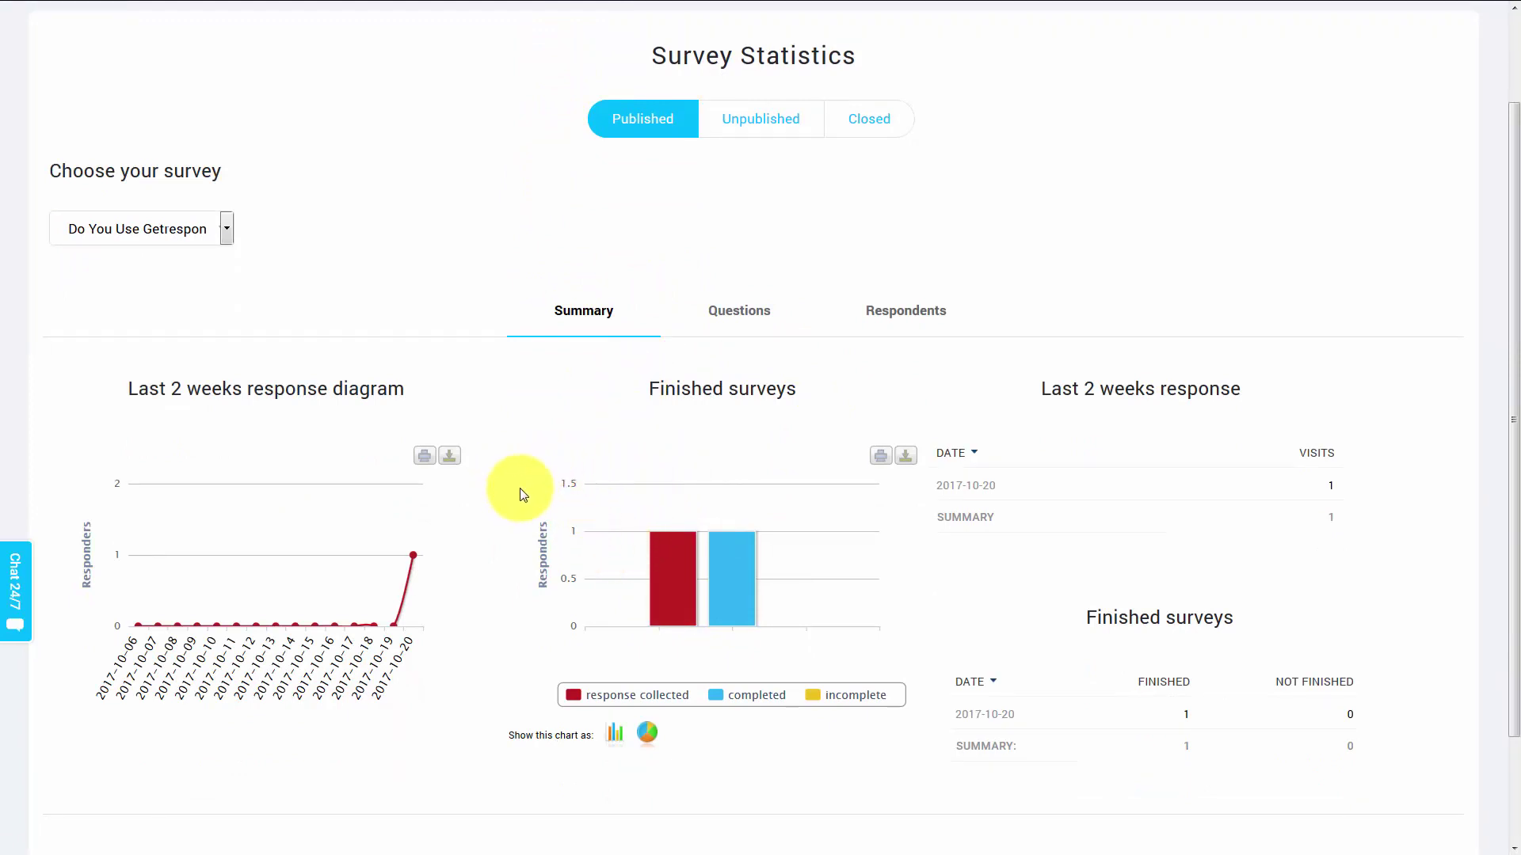
pyautogui.scroll(1, 523, 495)
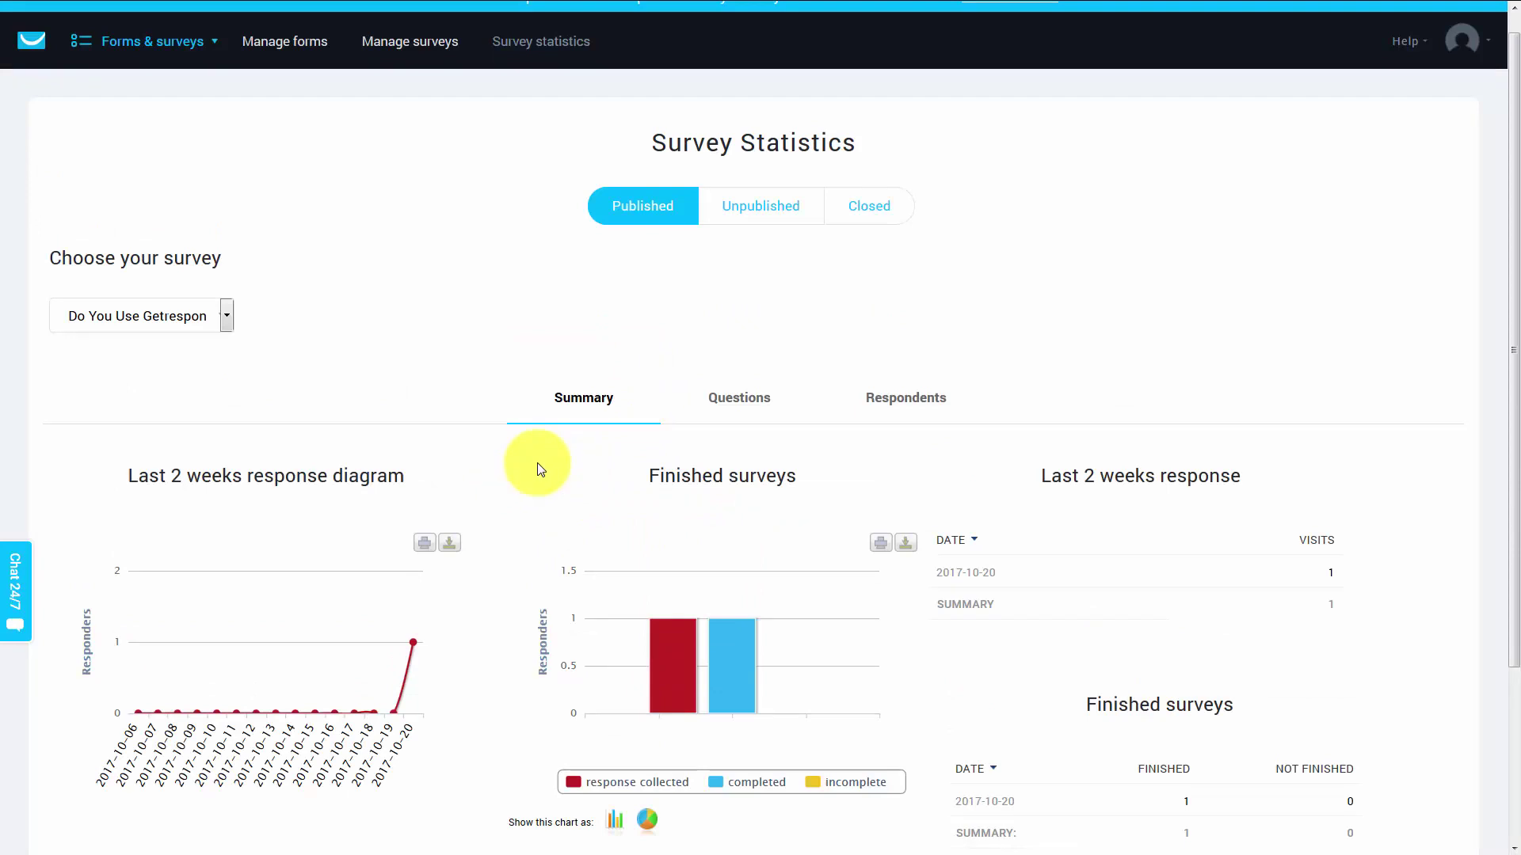
# Check the Questions tab results, viewing question 2's details with the answer 'A working one'
pyautogui.click(737, 404)
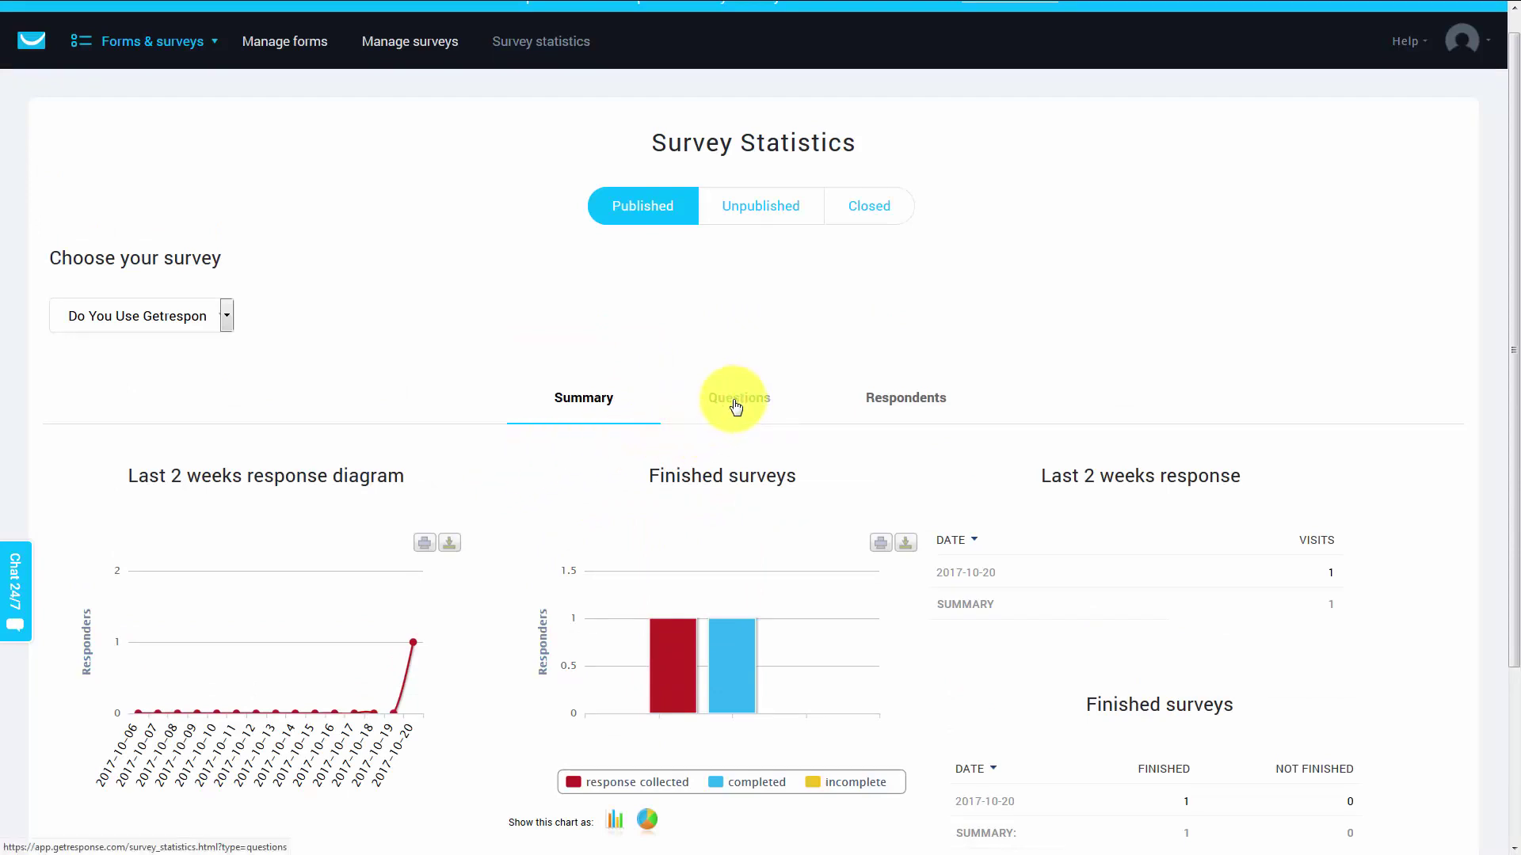
pyautogui.scroll(-1, 567, 364)
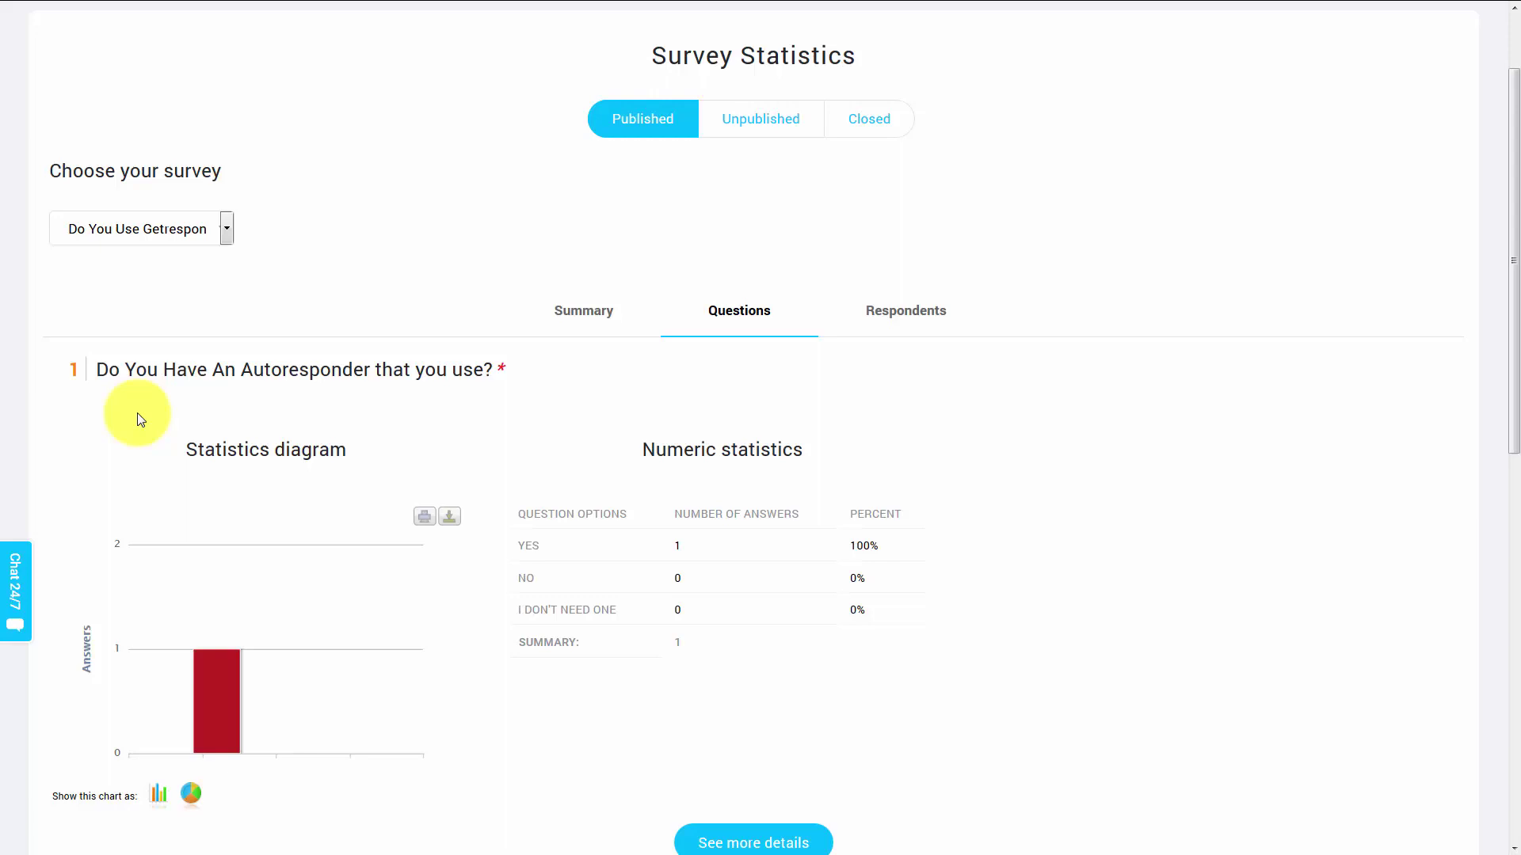
pyautogui.scroll(-1, 382, 432)
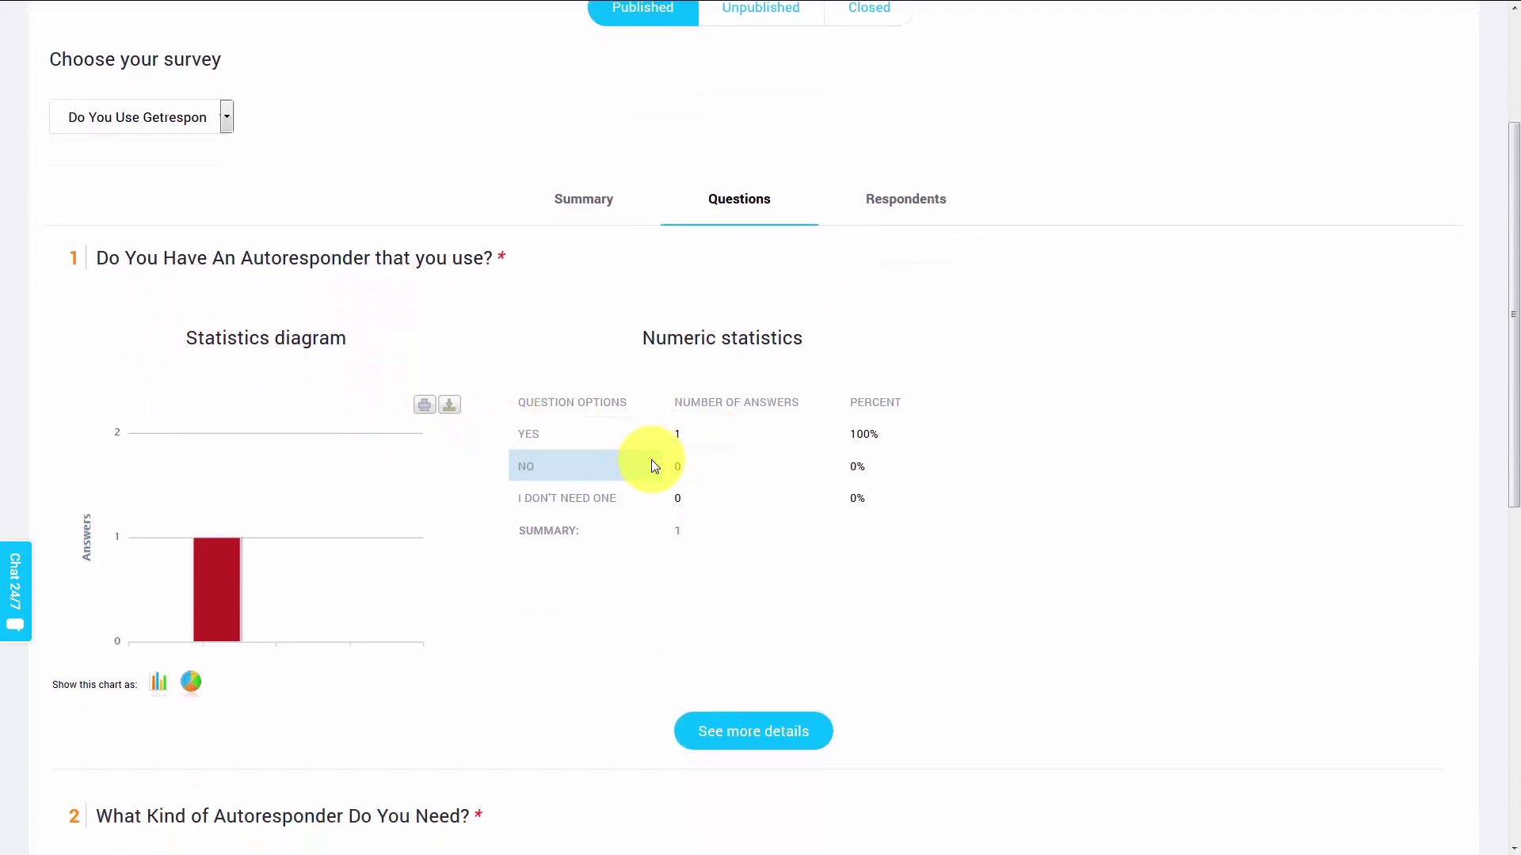
pyautogui.scroll(-5, 651, 460)
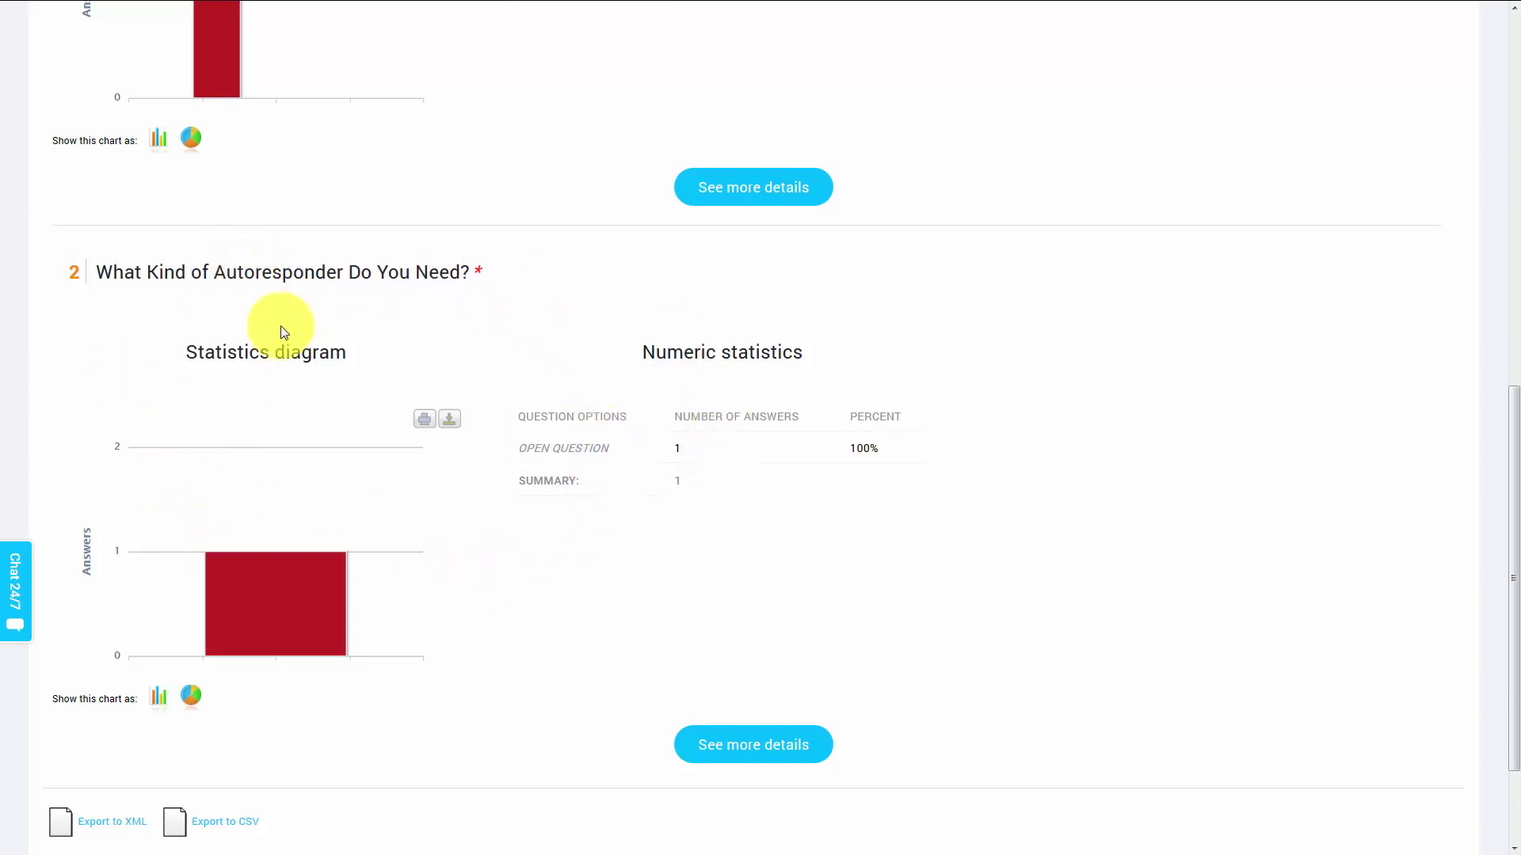
pyautogui.click(764, 751)
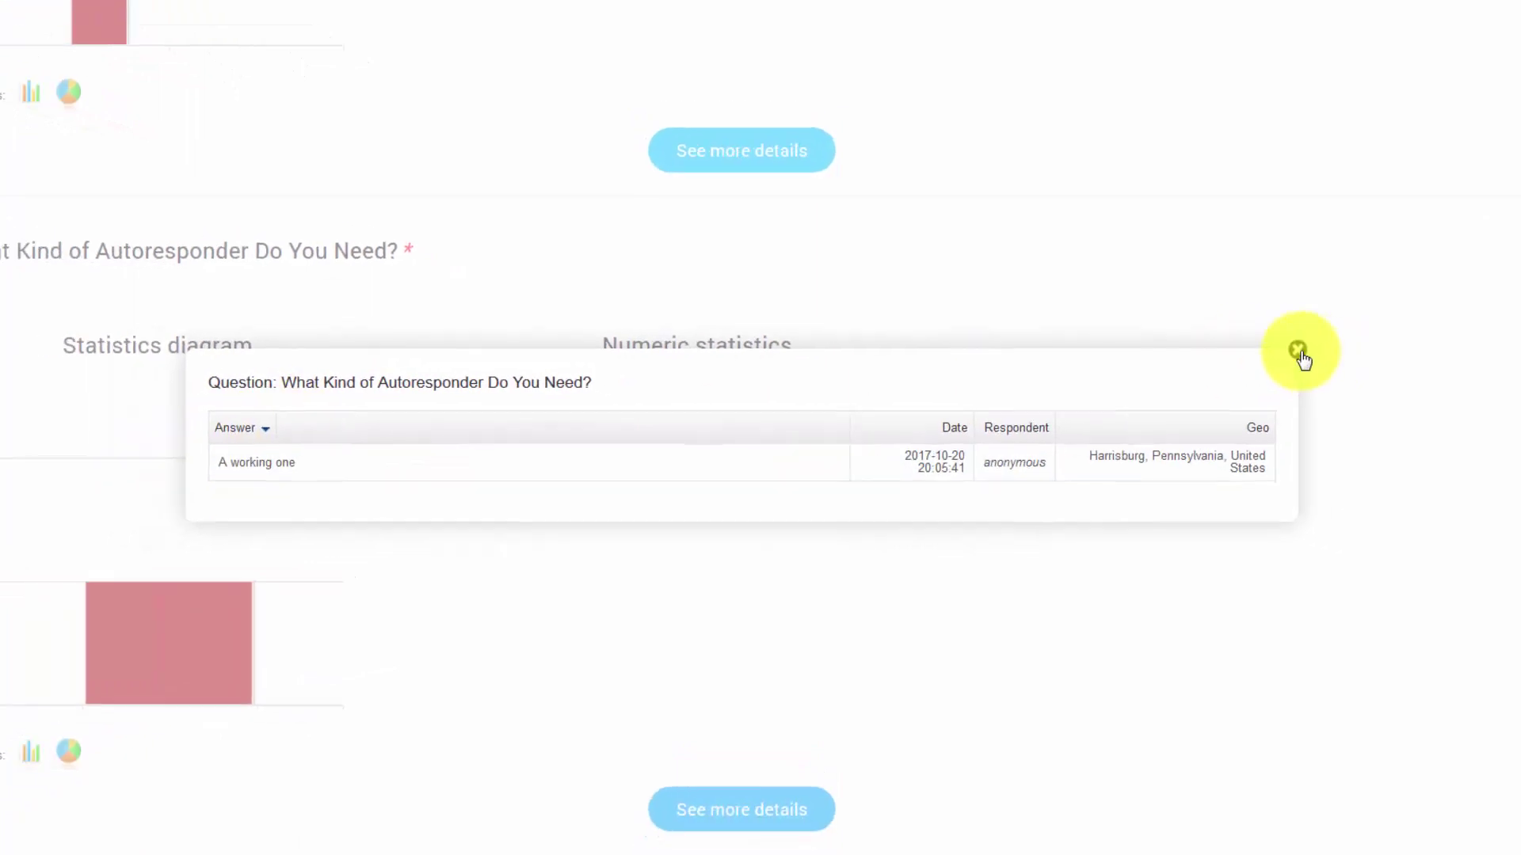
pyautogui.click(1336, 346)
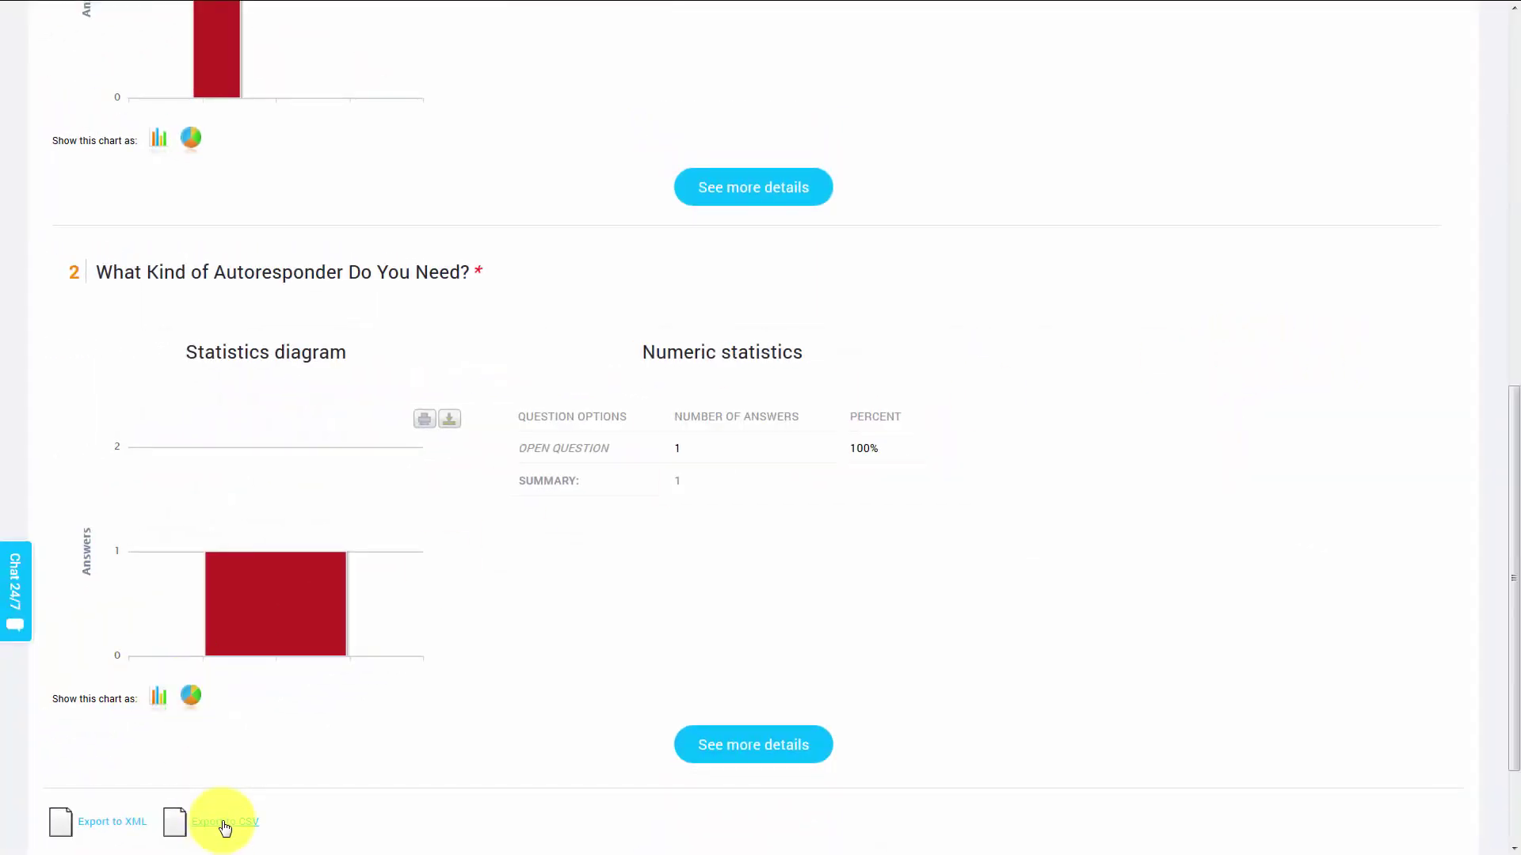